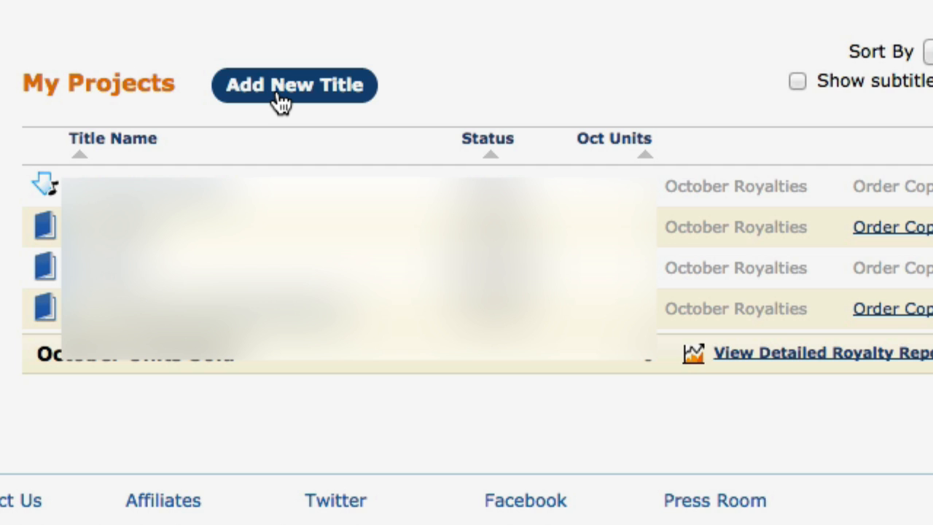
- Create a new paperback project named "She's Gone" using the guided setup process
click(278, 94)
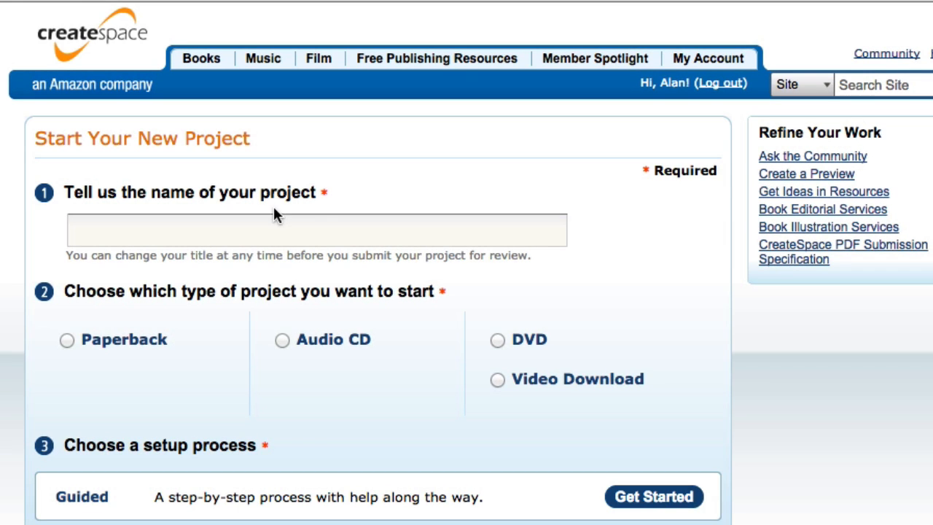
click(274, 217)
text(Sh)
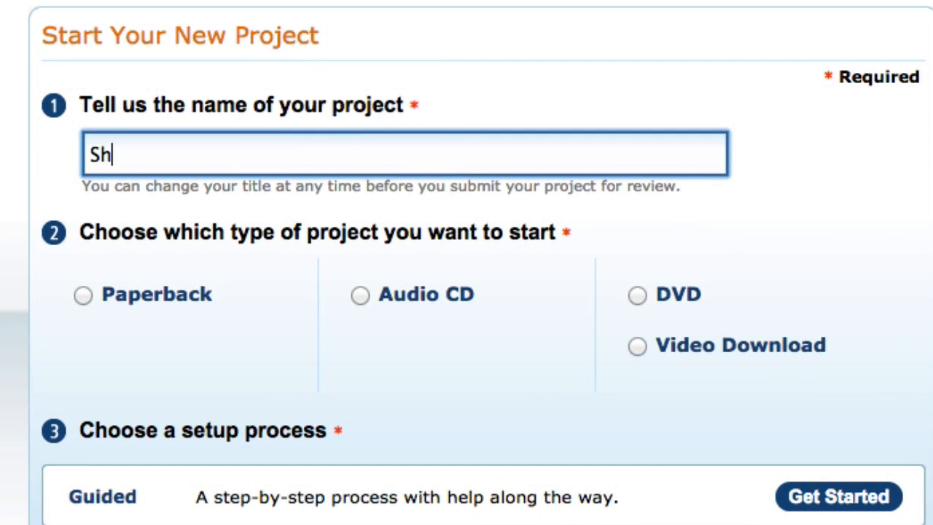
text(e's Gone)
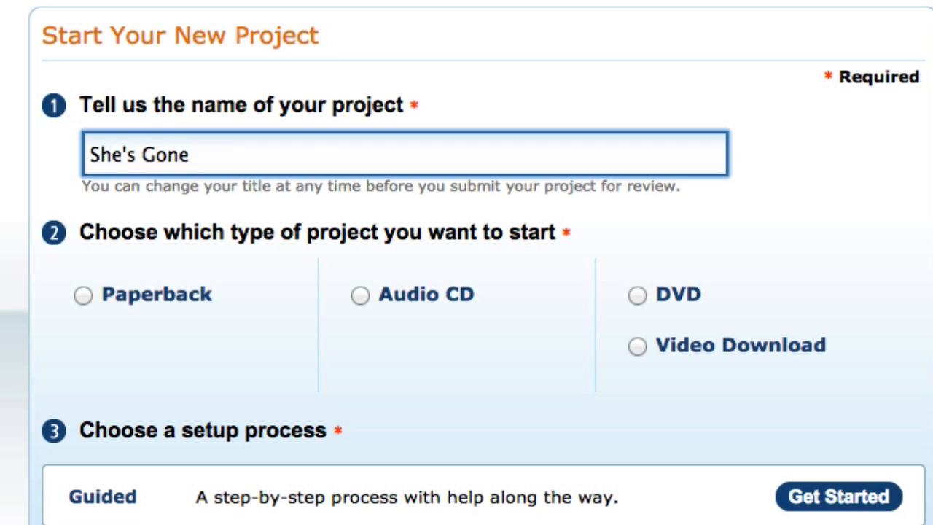
click(83, 294)
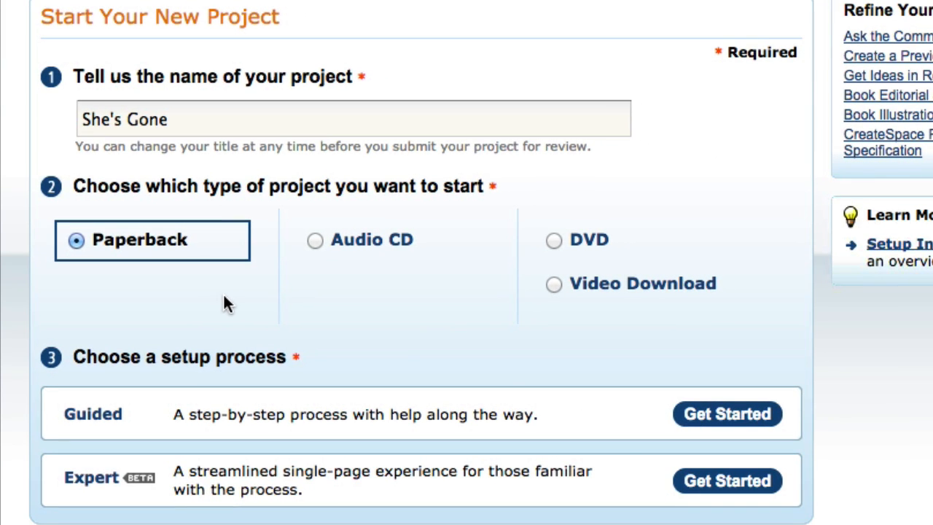
click(716, 417)
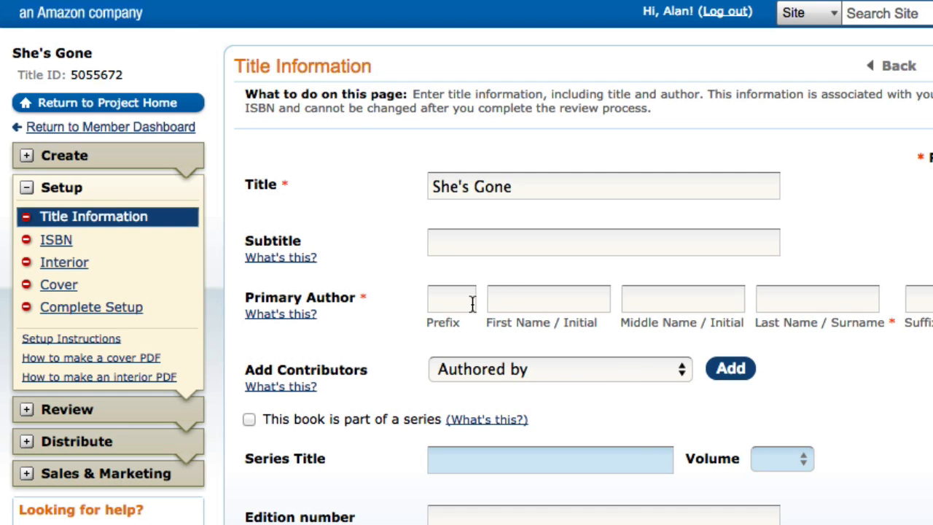
- Fill in the primary author's first name and last name in the title information
click(517, 300)
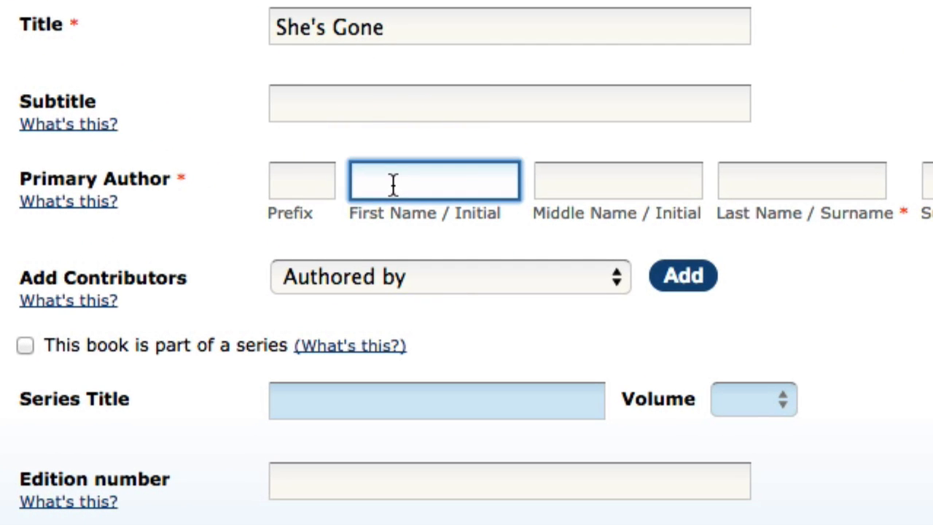
text(Alan)
key(Tab)
key(Tab)
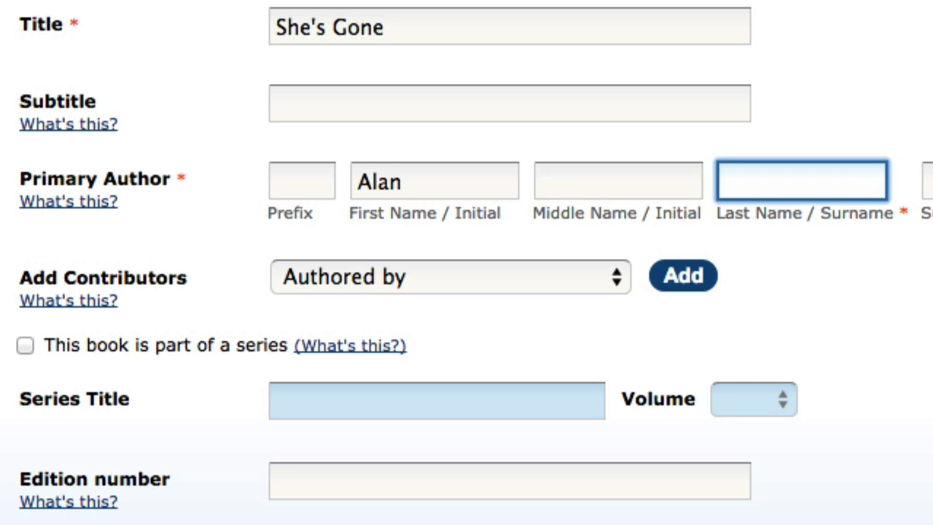
text(Petersen)
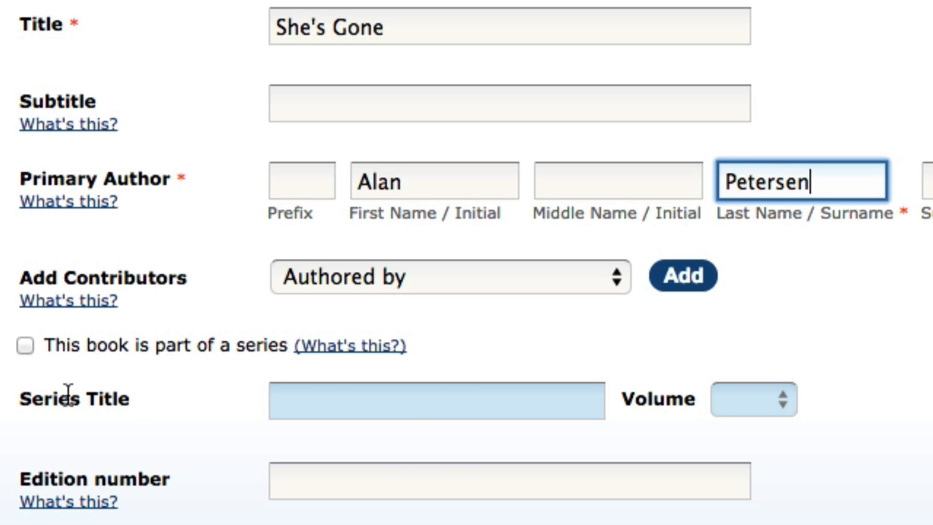
- Mark the book as part of a series titled "Pete Maddox Series" and set its volume to 2
click(27, 347)
click(369, 395)
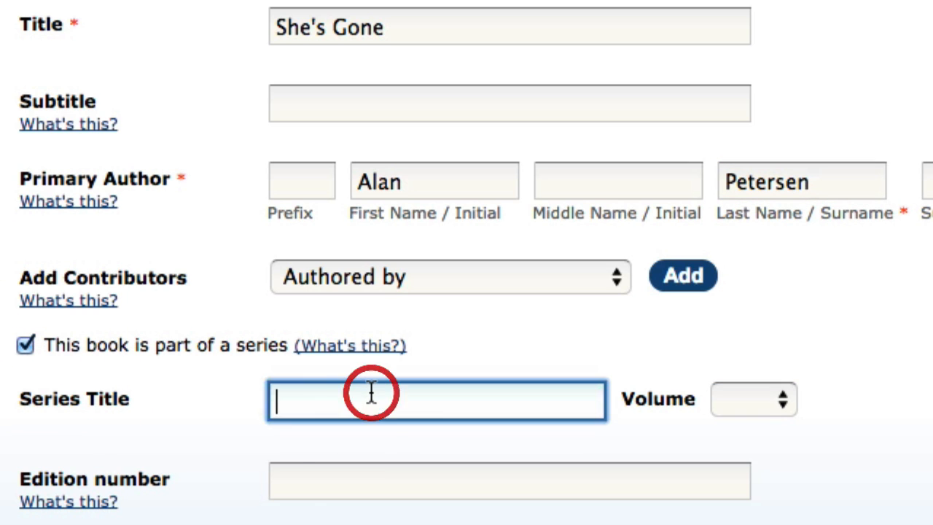
text(Pete )
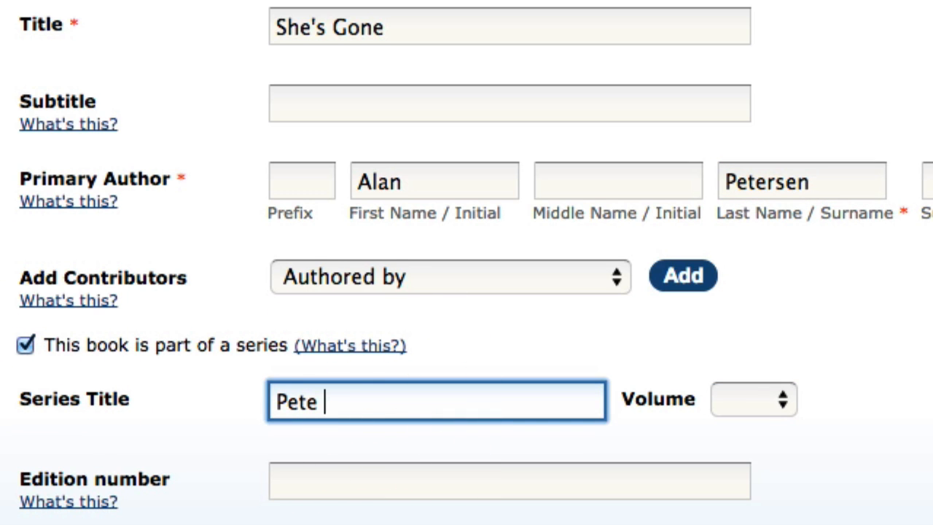
text(Maddox Se)
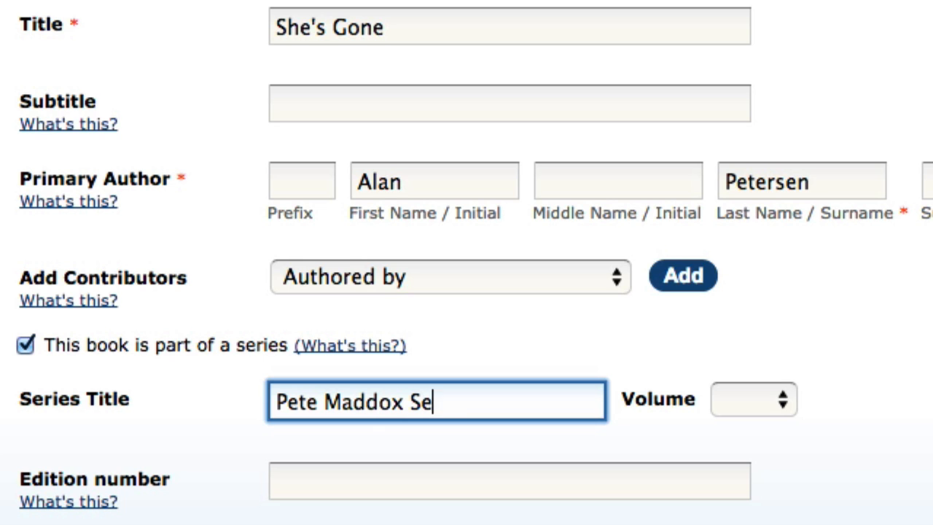
text(ries)
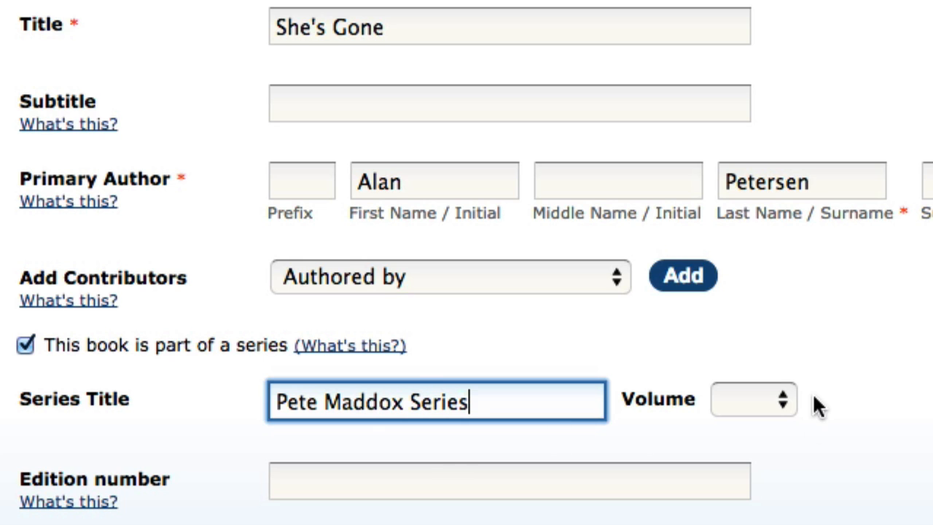
click(773, 398)
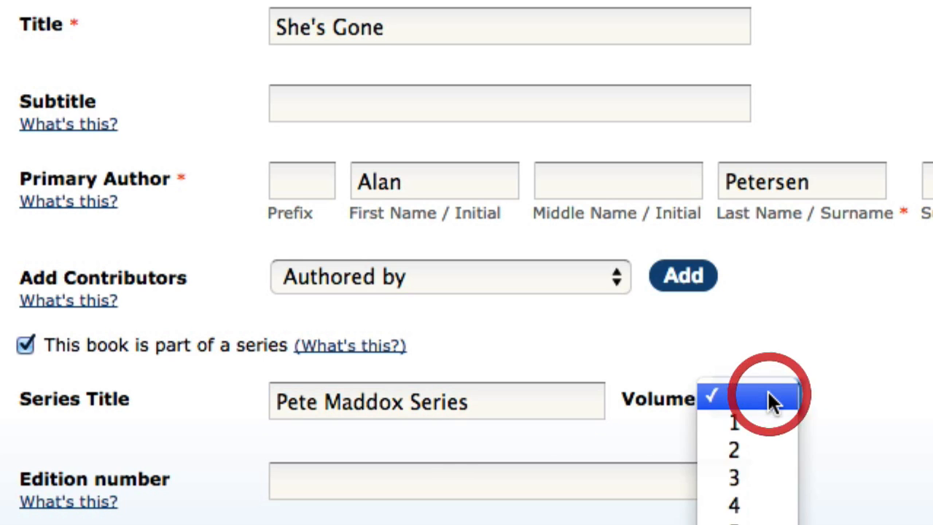
click(766, 447)
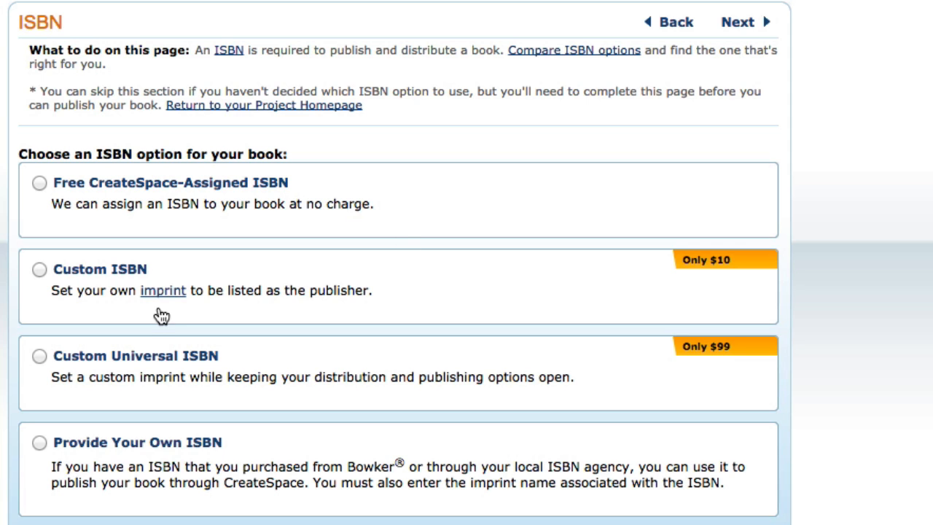
- Choose the Custom ISBN option for the book and check the available custom imprints
click(40, 269)
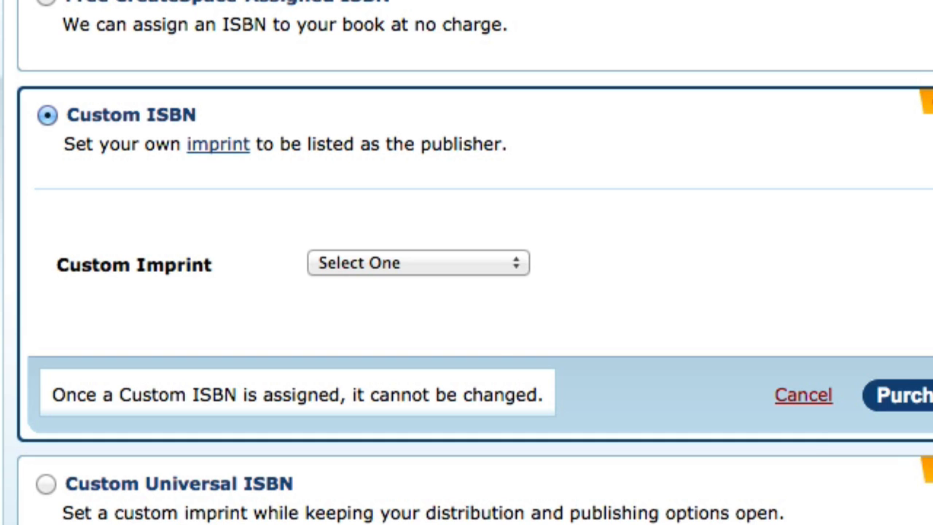
click(469, 266)
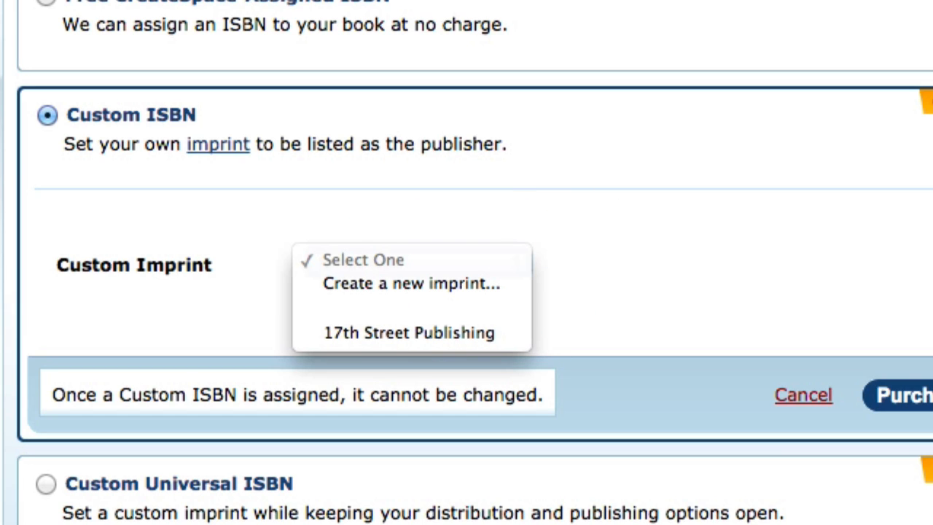
key(Escape)
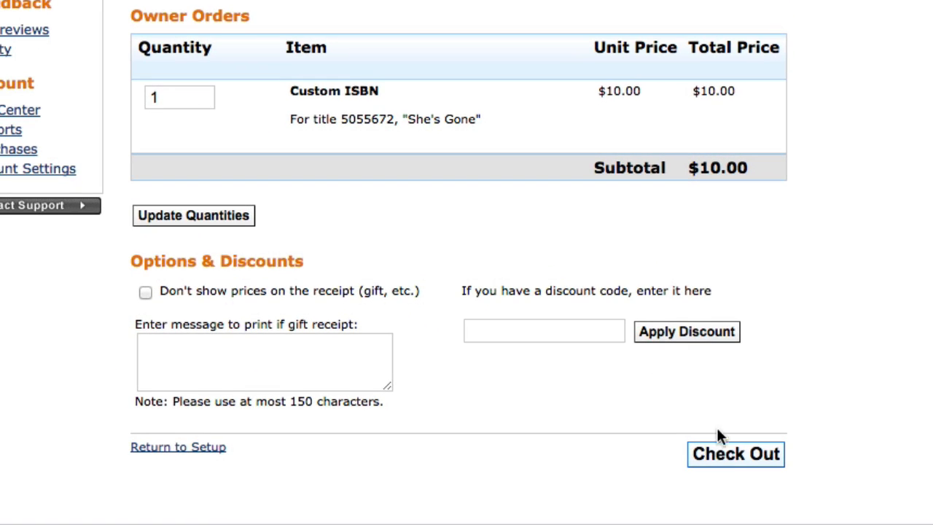
- Check out and confirm the order for one Custom ISBN, and return to the book's setup
click(731, 470)
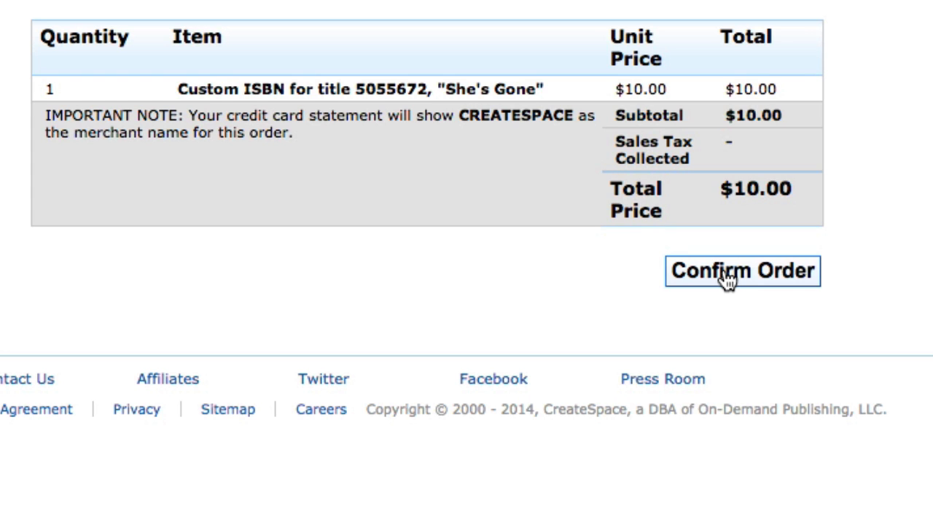
click(727, 274)
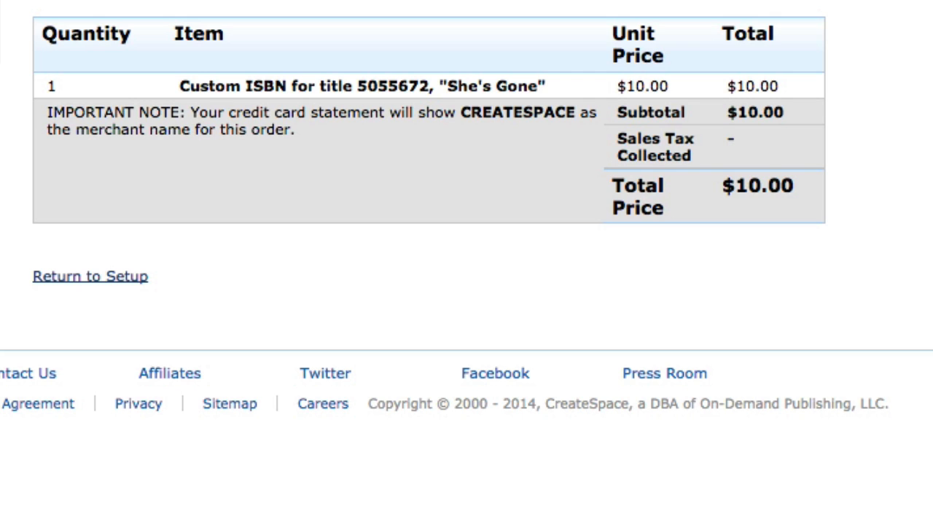
click(104, 280)
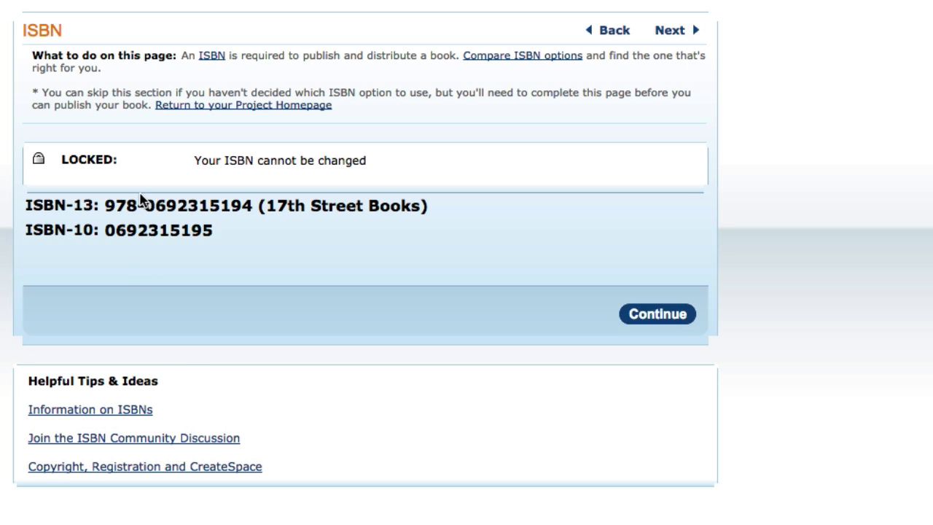
- Continue from the assigned ISBN to the interior setup and set the paper color to Cream
click(29, 205)
click(173, 241)
click(650, 324)
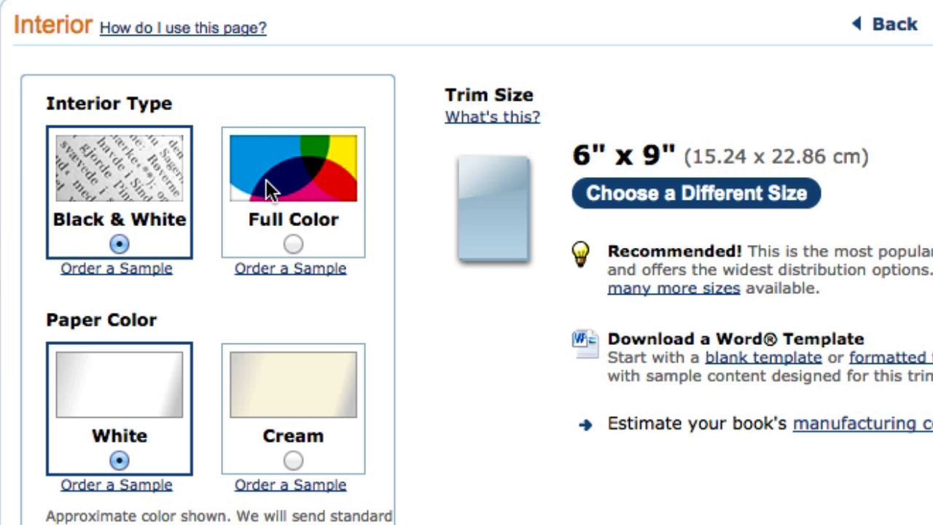
scroll(265, 218, down, 2)
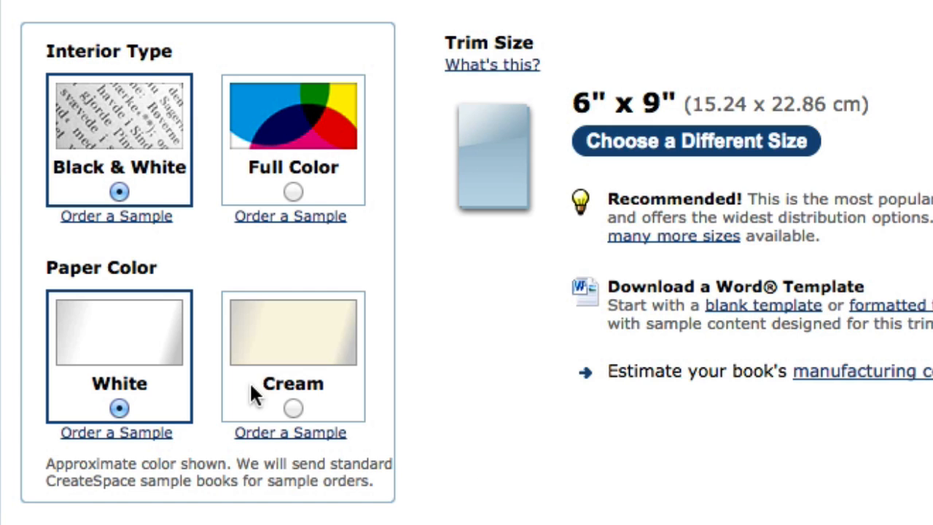
click(287, 396)
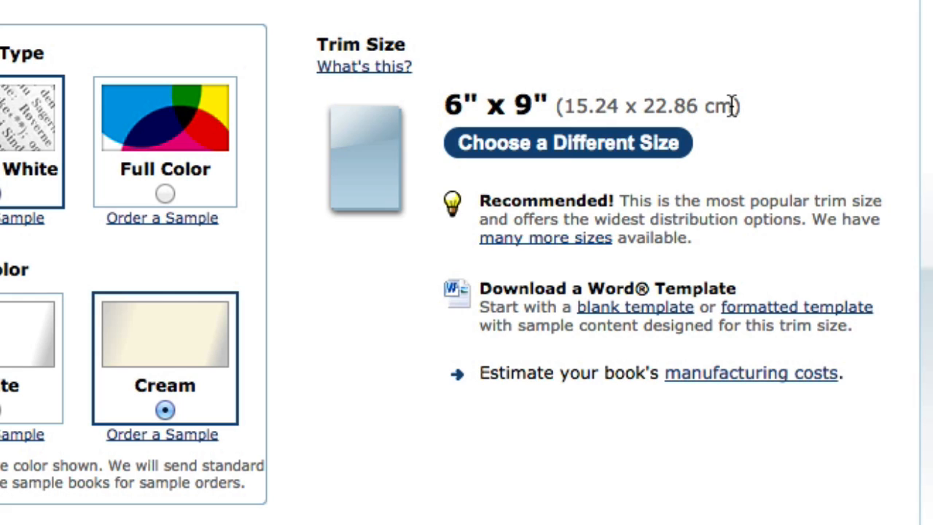
- Read the trim size explanation and change the book's trim size to 5.5" x 8.5"
click(403, 43)
click(364, 67)
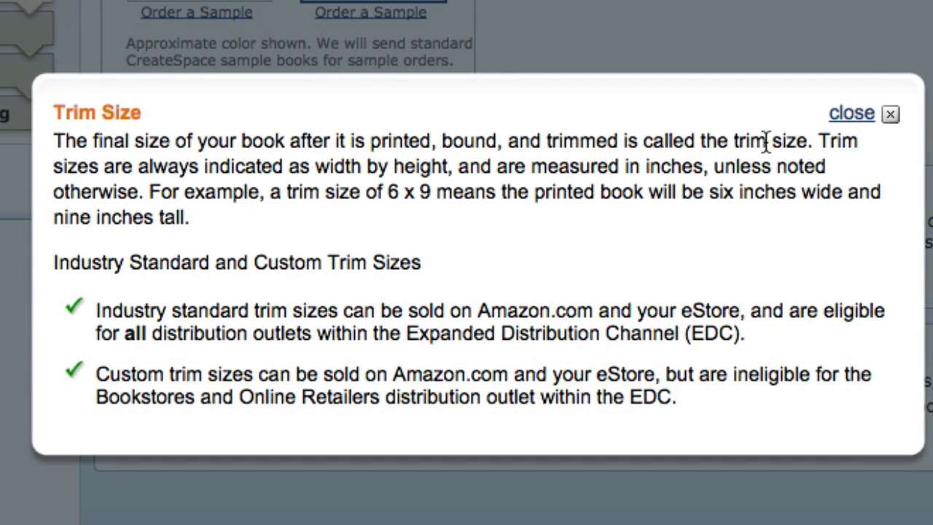
click(854, 115)
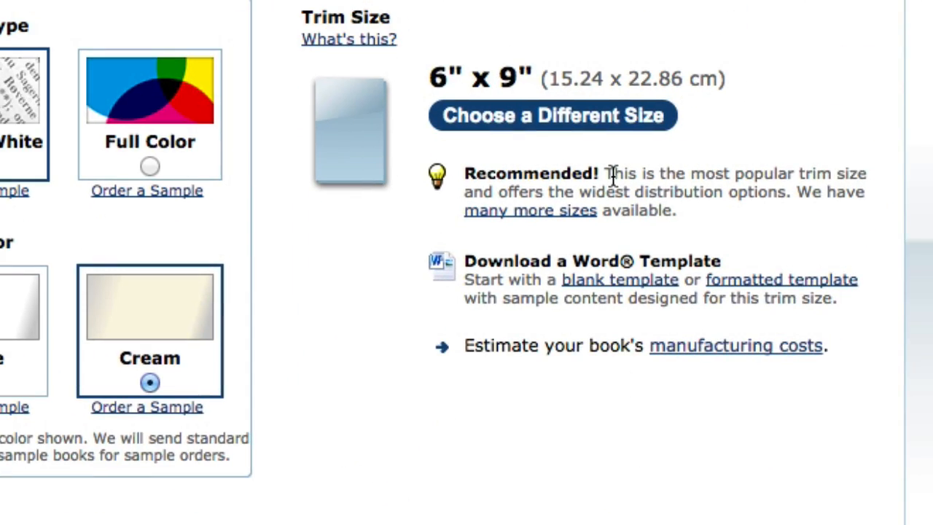
click(523, 119)
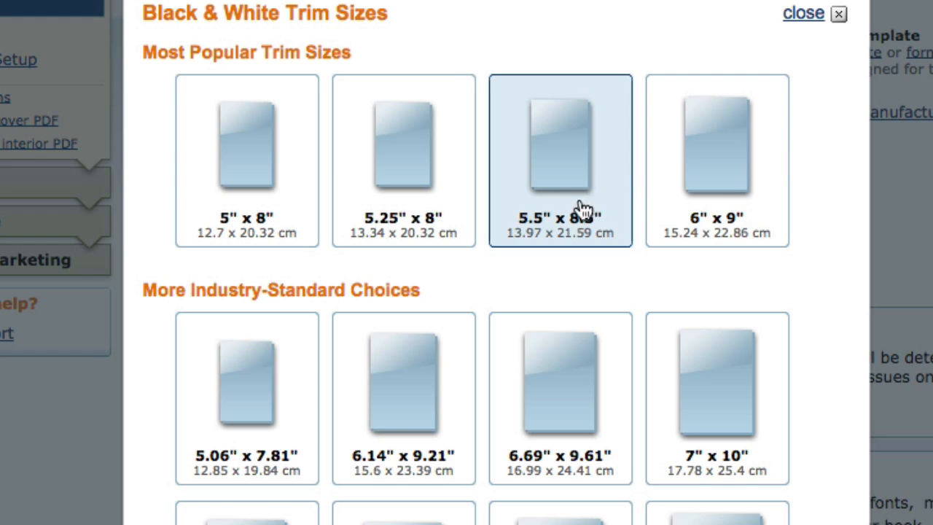
click(569, 181)
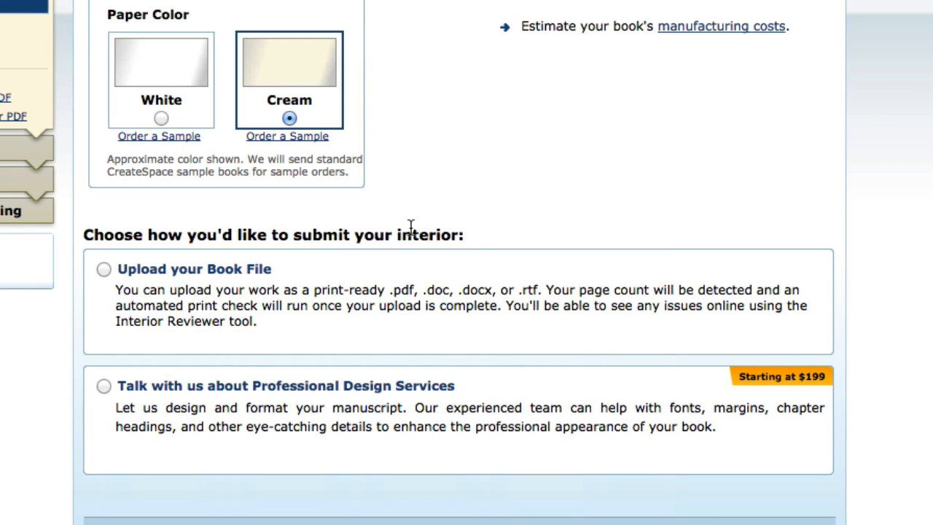
- Look at the Professional Design Services option and choose Upload your Book File as the interior submission method
drag(393, 233, 462, 234)
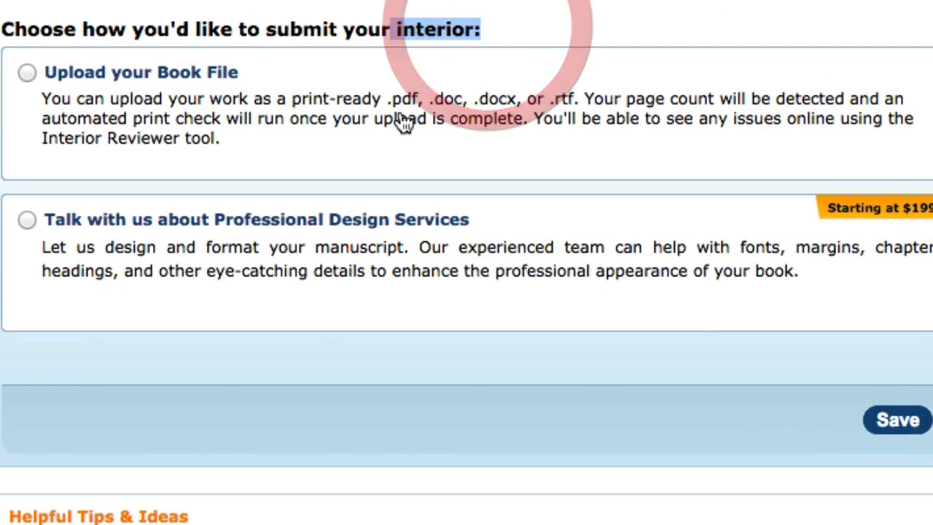
click(403, 123)
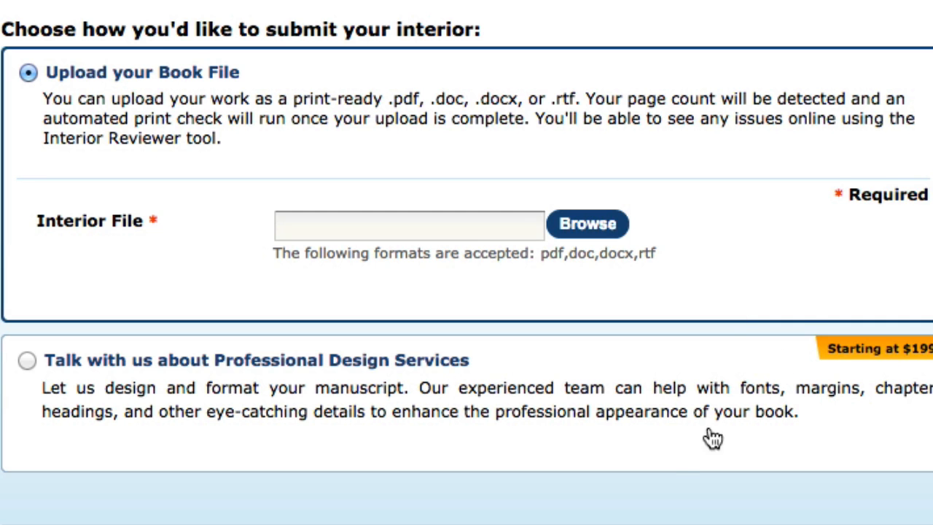
click(419, 412)
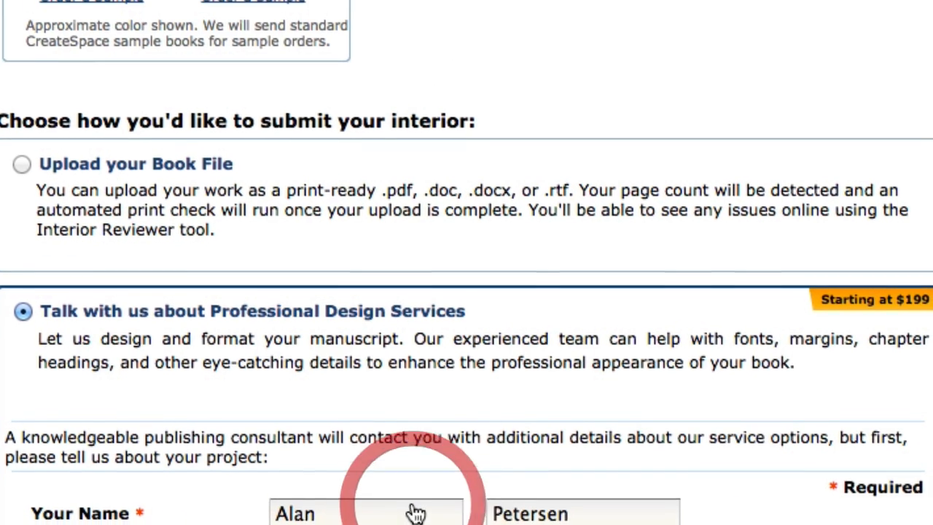
click(221, 233)
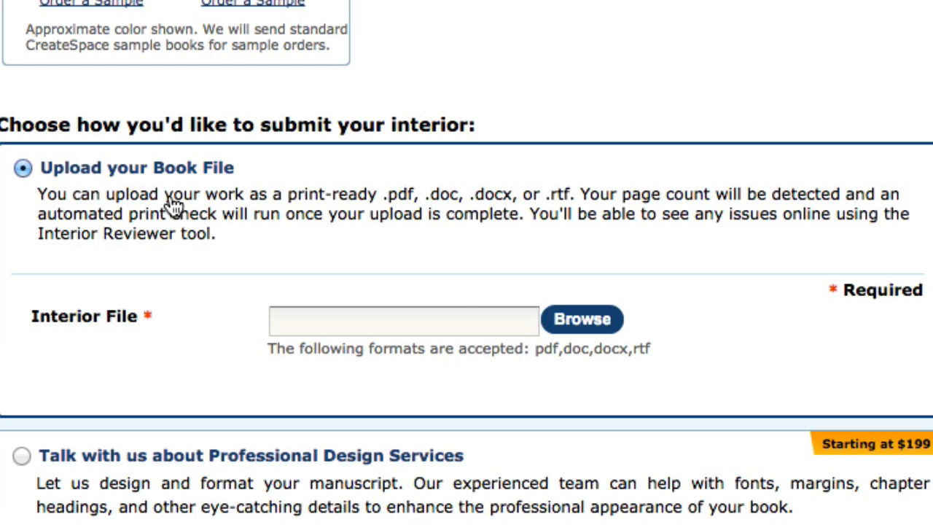
- Select the SheGone_manuscript_OCT6 file as the interior file and save the interior setup
click(582, 321)
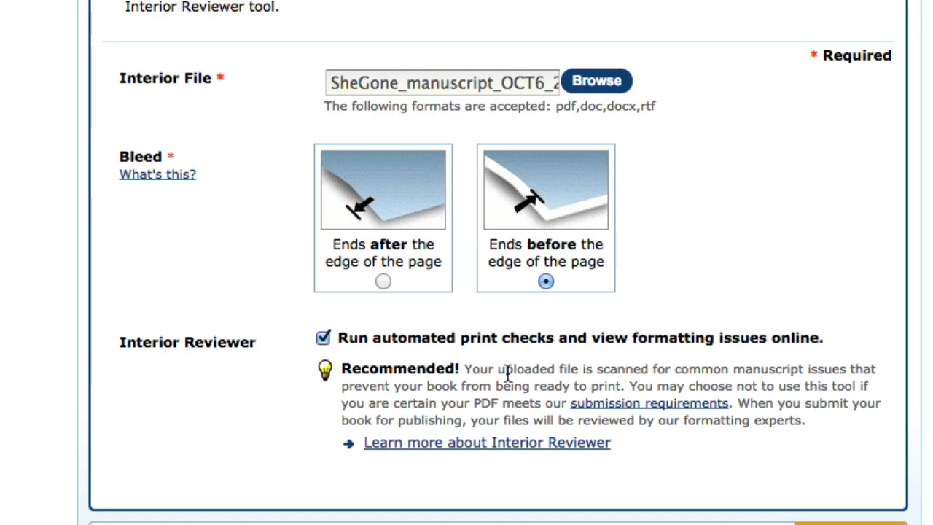
scroll(795, 336, down, 5)
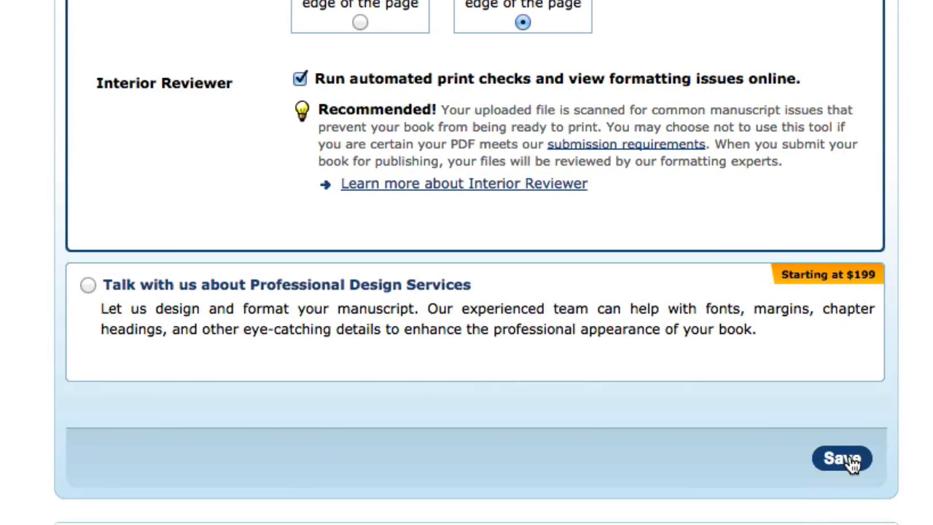
click(845, 460)
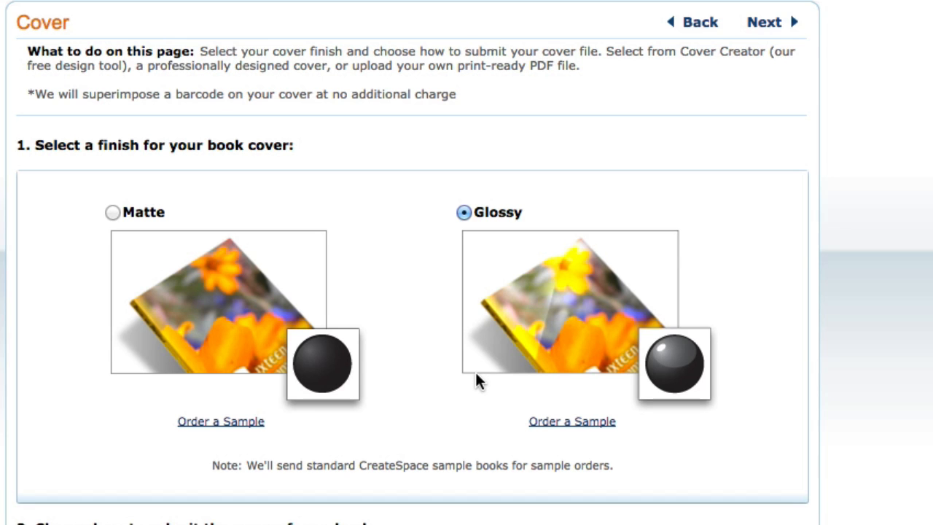
- Choose Upload a Print-Ready PDF Cover as the submission method, select sg_cover_cs.pdf as the cover file, and save the cover setup
scroll(459, 416, down, 5)
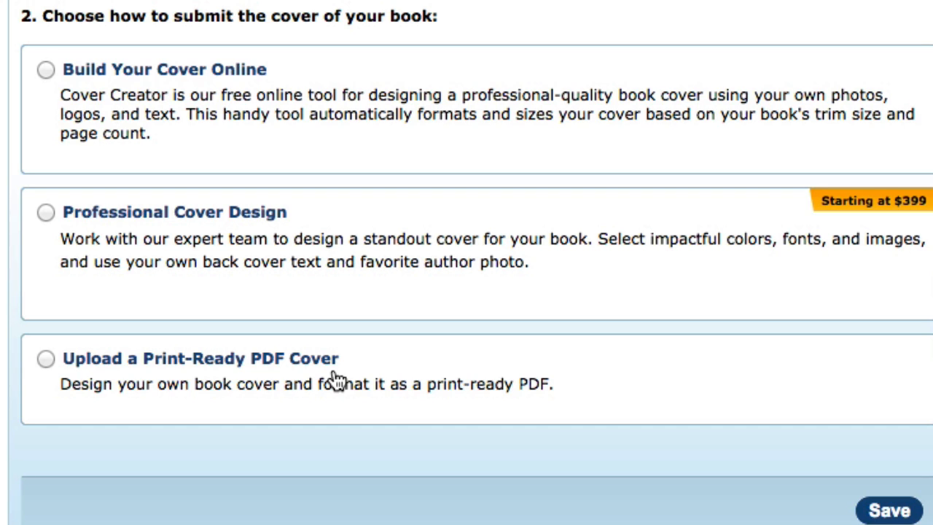
click(47, 358)
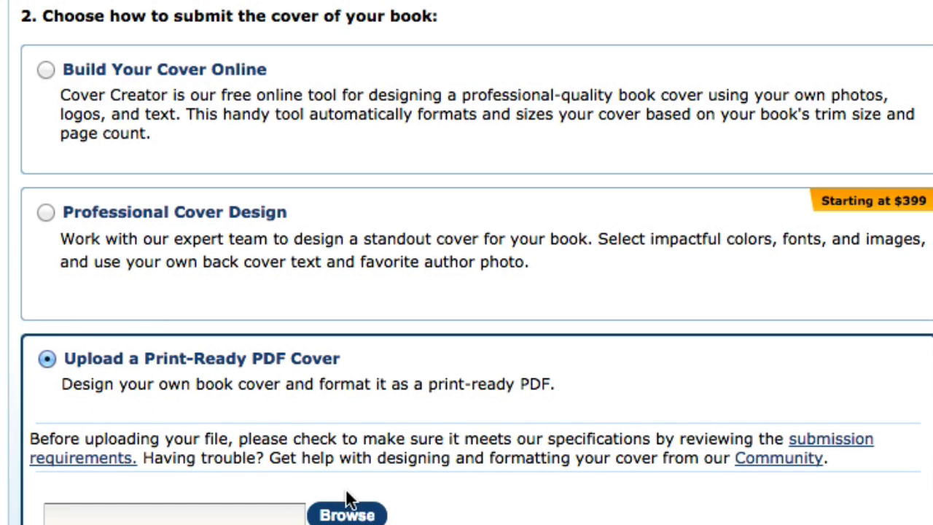
click(347, 515)
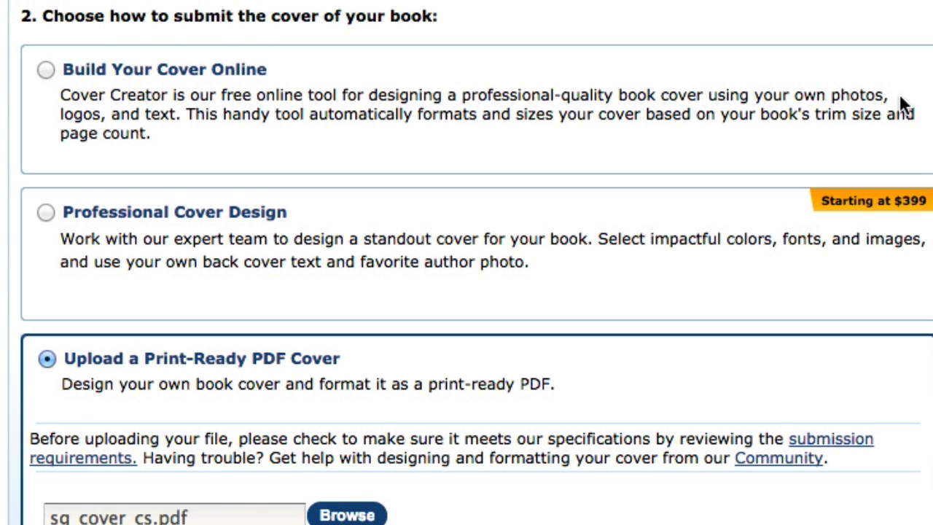
scroll(410, 433, down, 5)
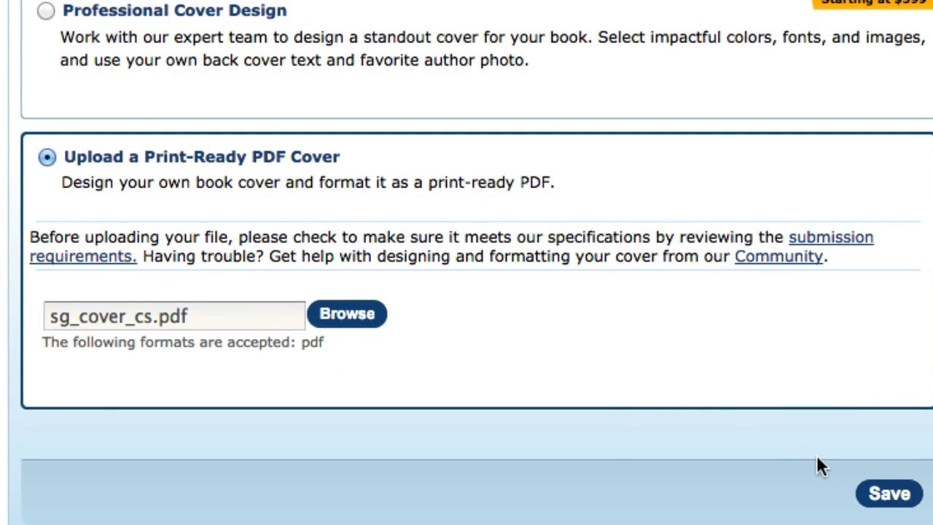
click(891, 506)
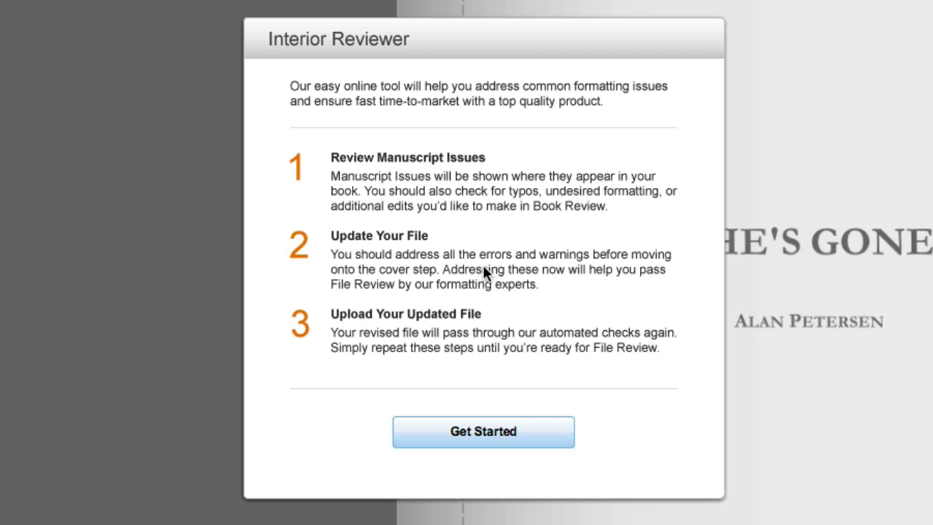
- Start the Interior Reviewer and inspect the manuscript issue about images under 200 DPI at the flagged publisher logo on page 3
click(499, 440)
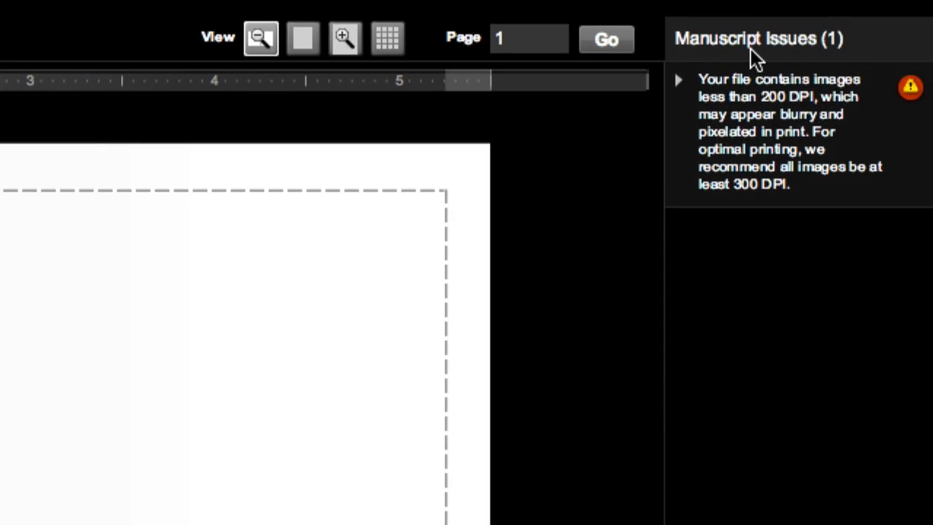
click(750, 49)
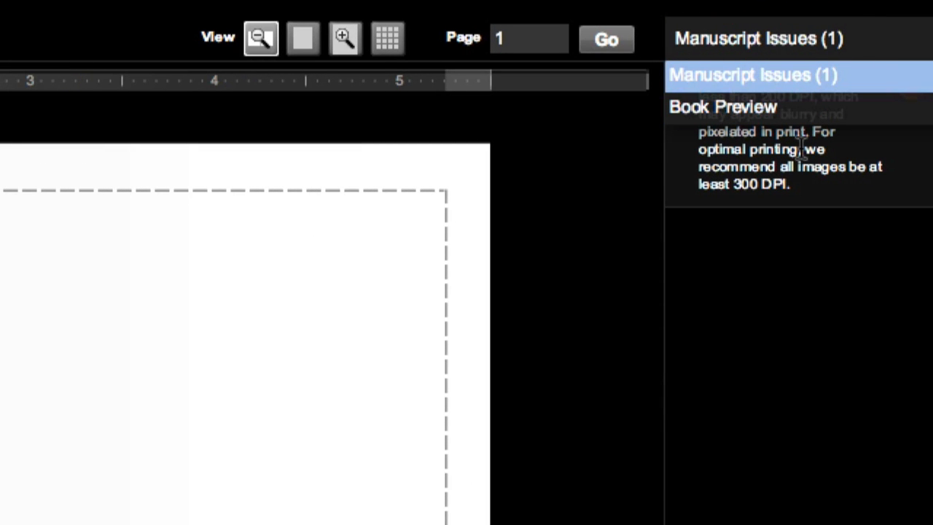
click(718, 179)
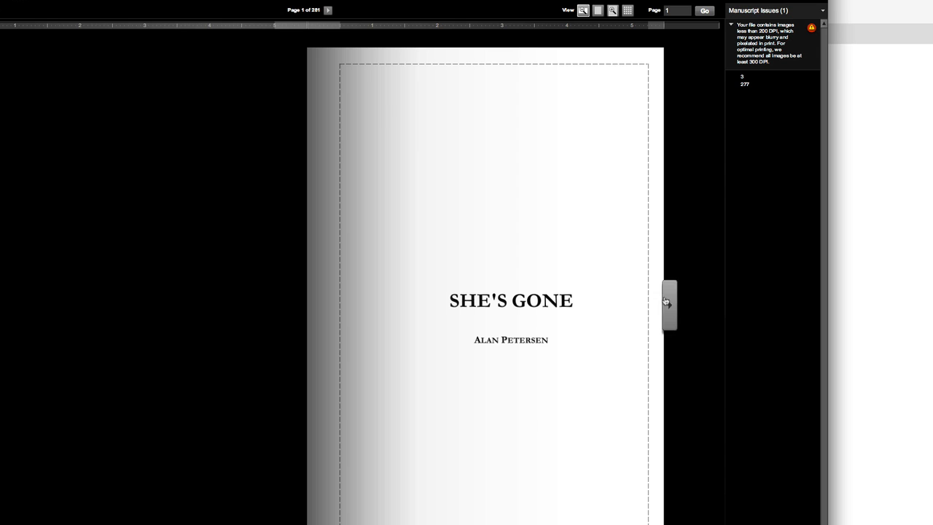
click(670, 305)
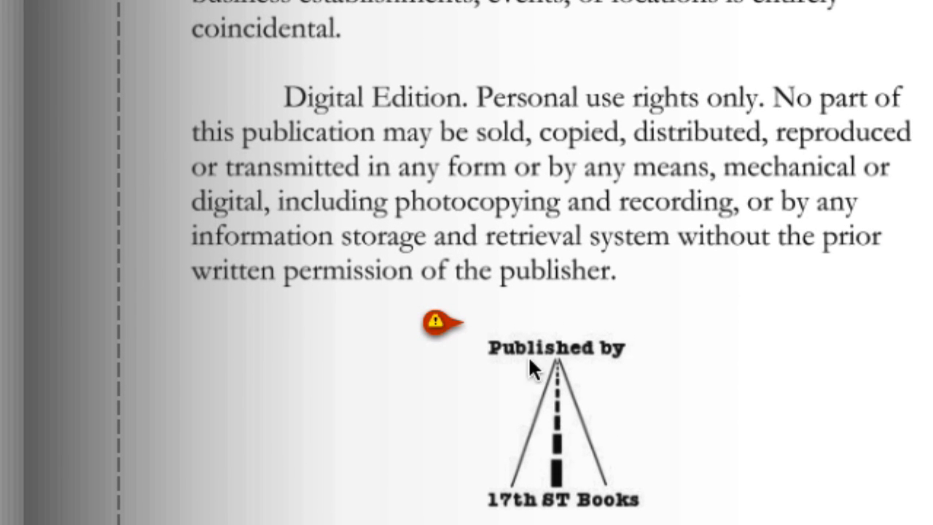
click(588, 458)
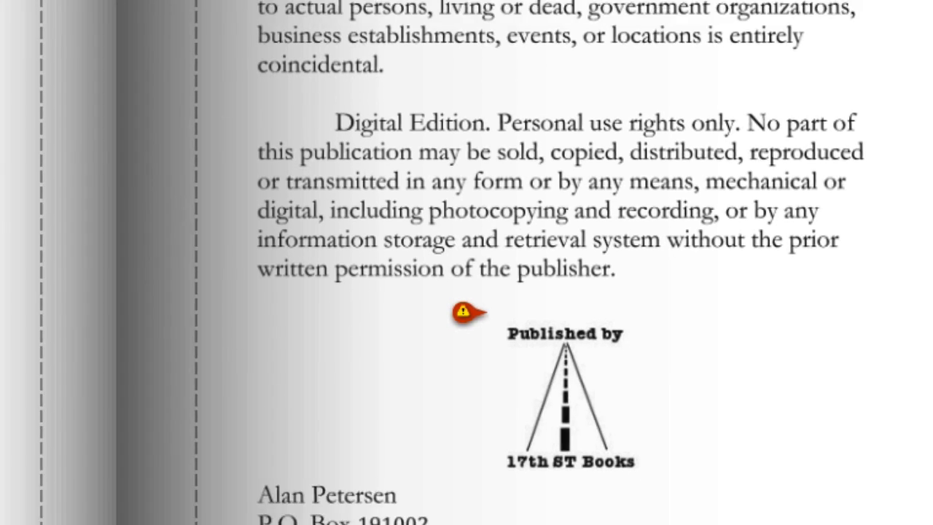
- Page forward through the Part One title page and the opening chapters to check the interior layout
click(739, 274)
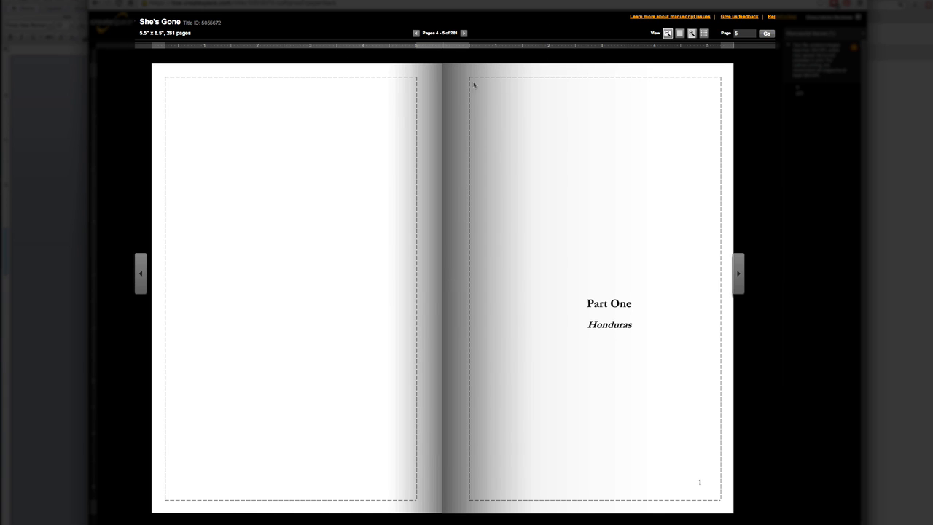
click(740, 274)
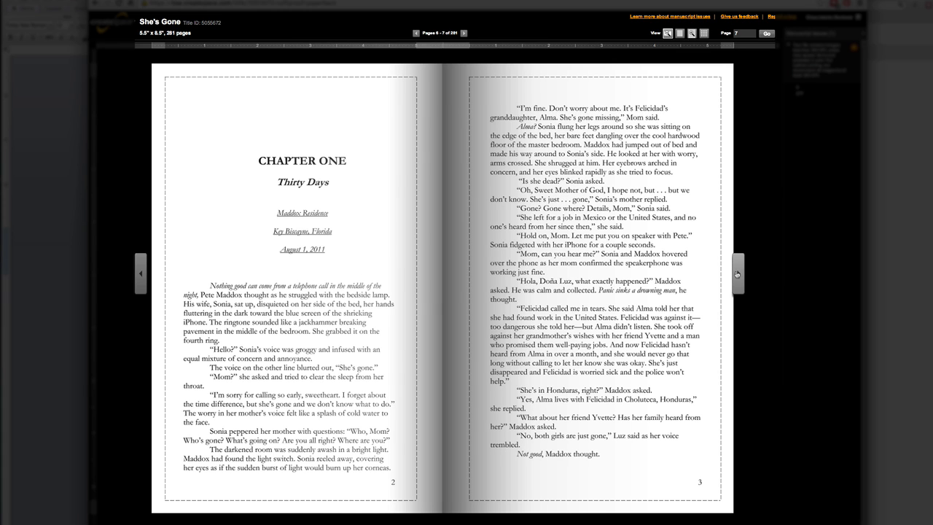
click(737, 274)
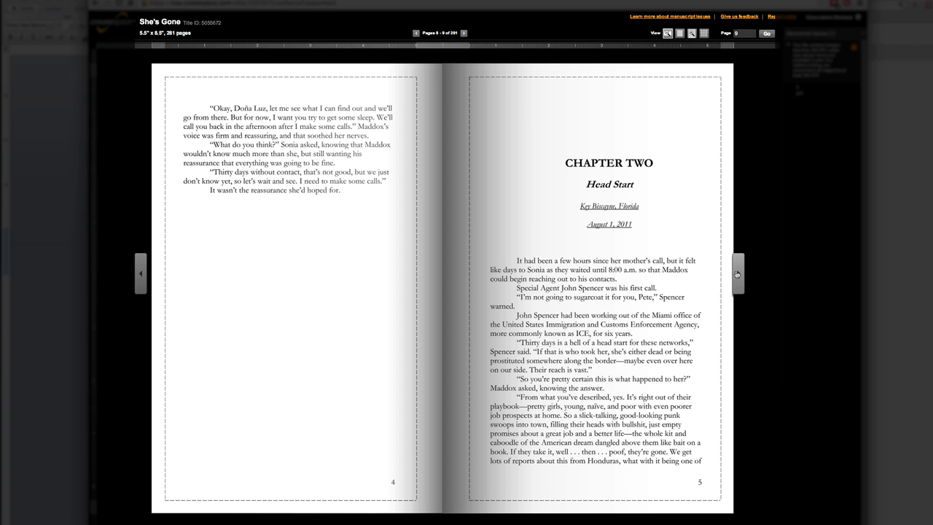
click(737, 274)
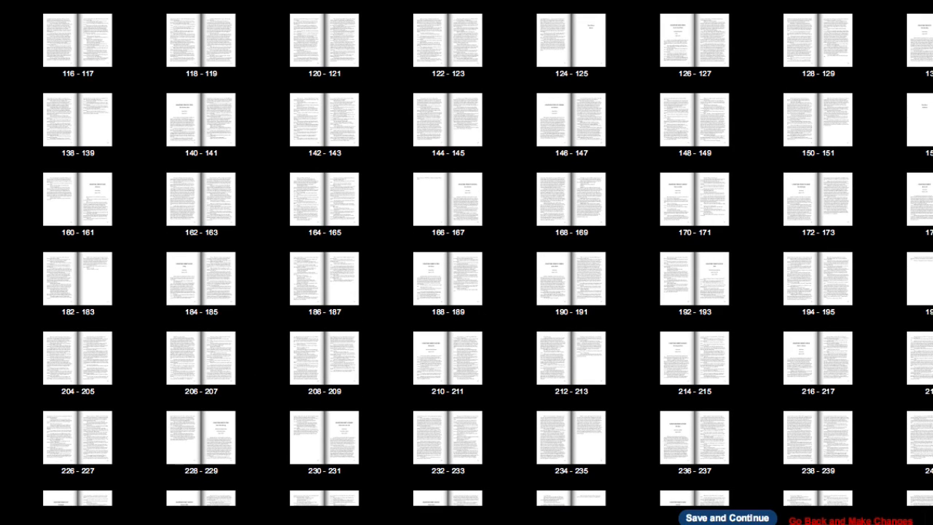
- Open a spread near the end of the book from the page thumbnails, then save the interior review and continue
scroll(469, 239, down, 4)
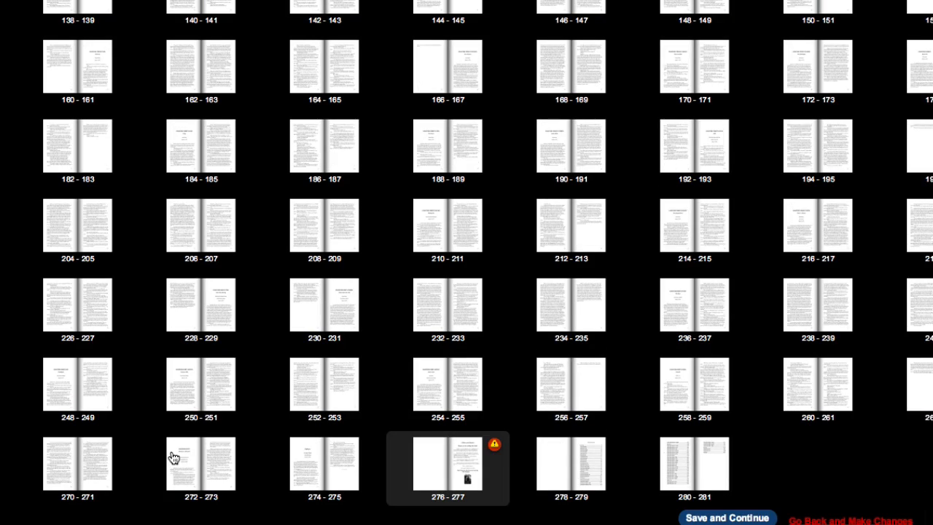
click(173, 456)
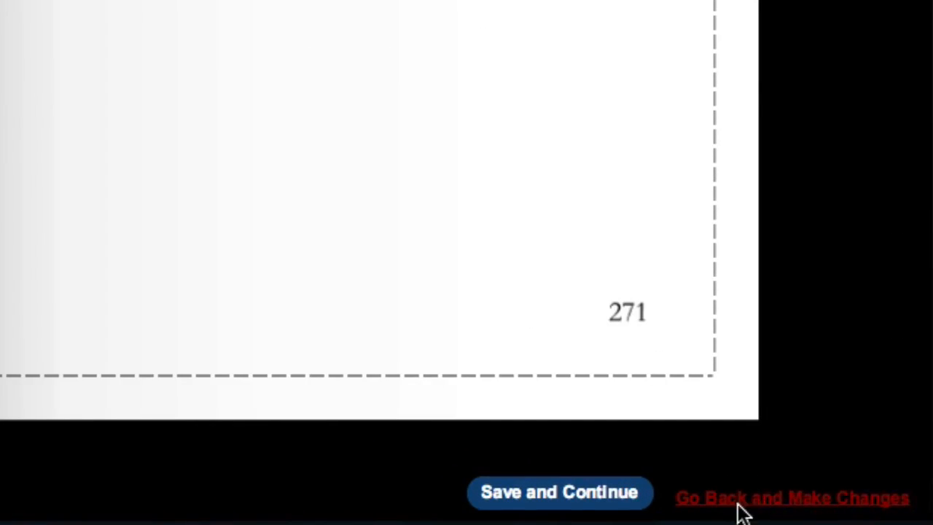
click(589, 505)
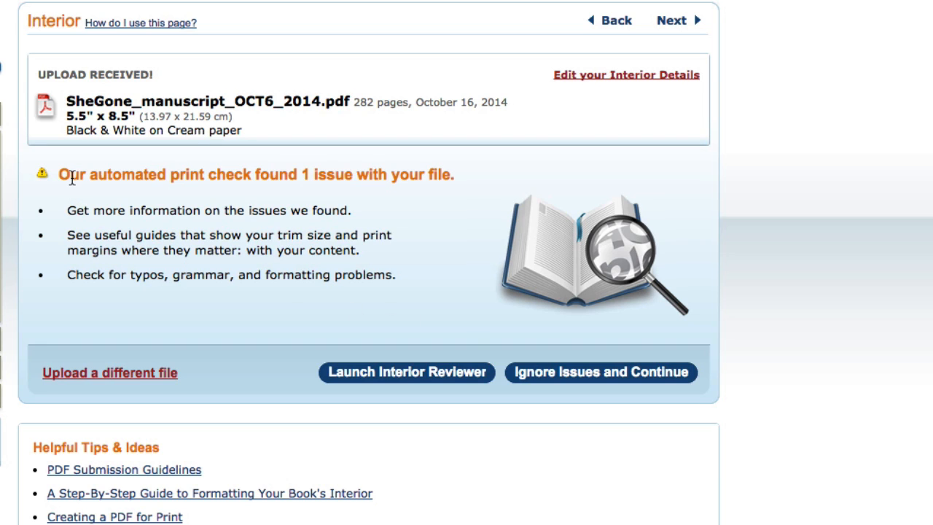
- Ignore the issue reported by the interior's automated print check and continue with the setup
drag(58, 175, 457, 175)
click(398, 206)
click(586, 383)
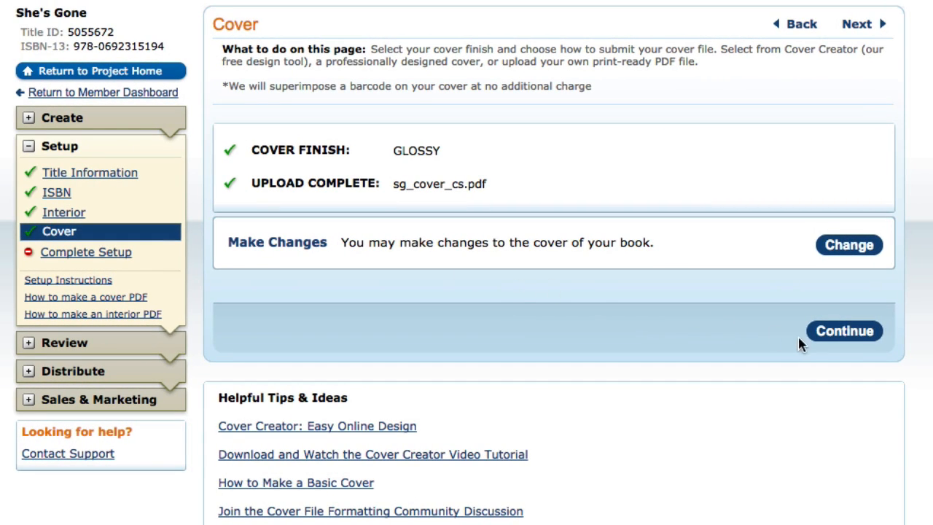
- Continue from the finished cover setup, submit the files for review, and proceed to the distribution channels
click(849, 333)
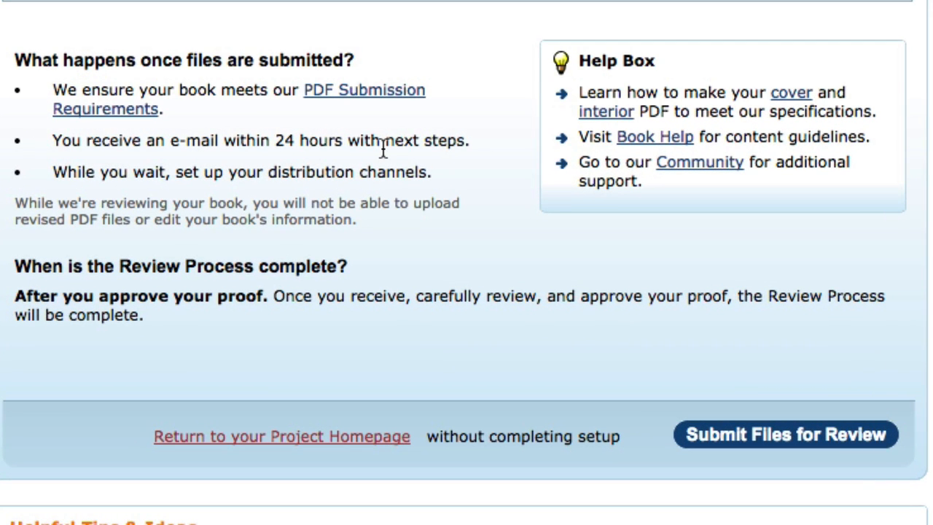
click(802, 438)
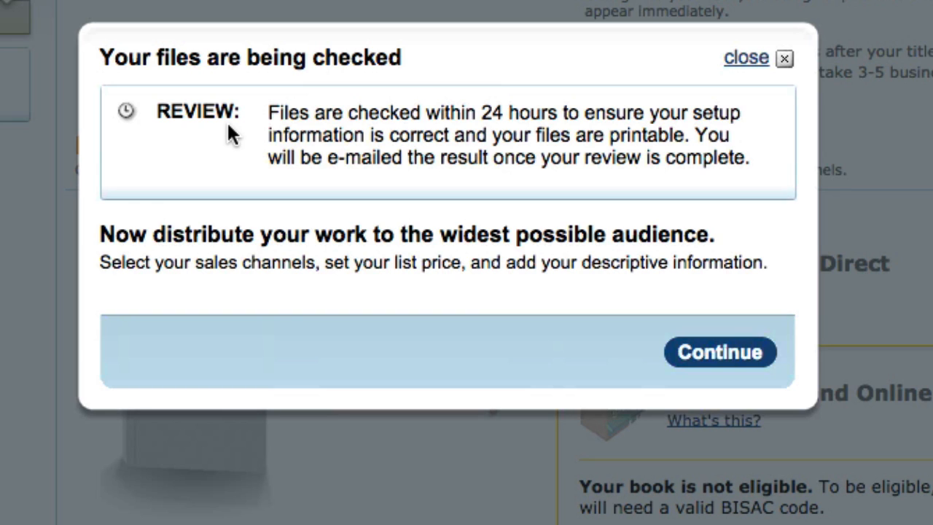
click(730, 354)
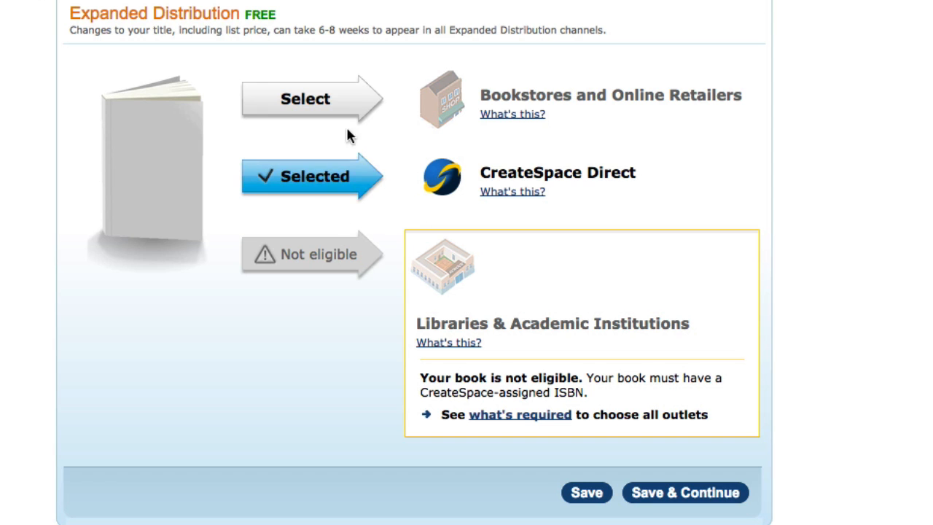
- Add Bookstores and Online Retailers to the Expanded Distribution channels, then save and continue
click(335, 105)
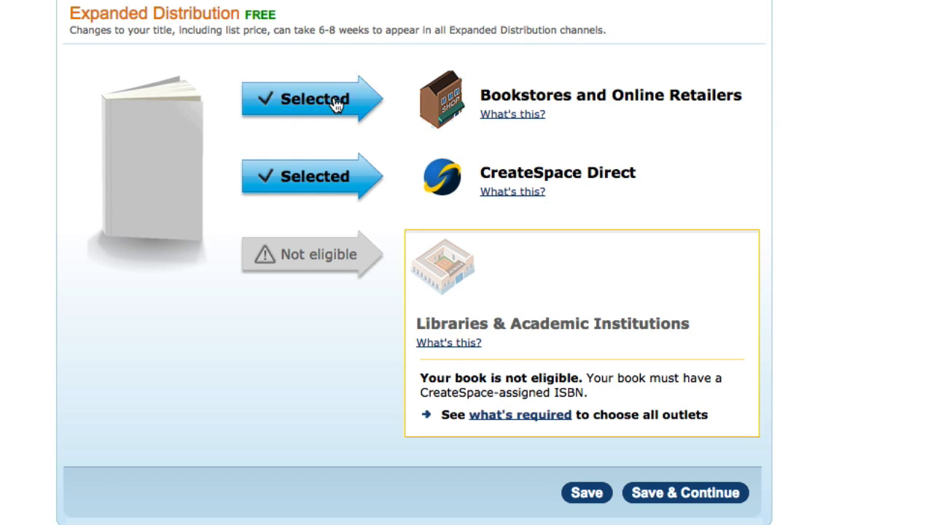
click(601, 109)
click(552, 279)
click(677, 490)
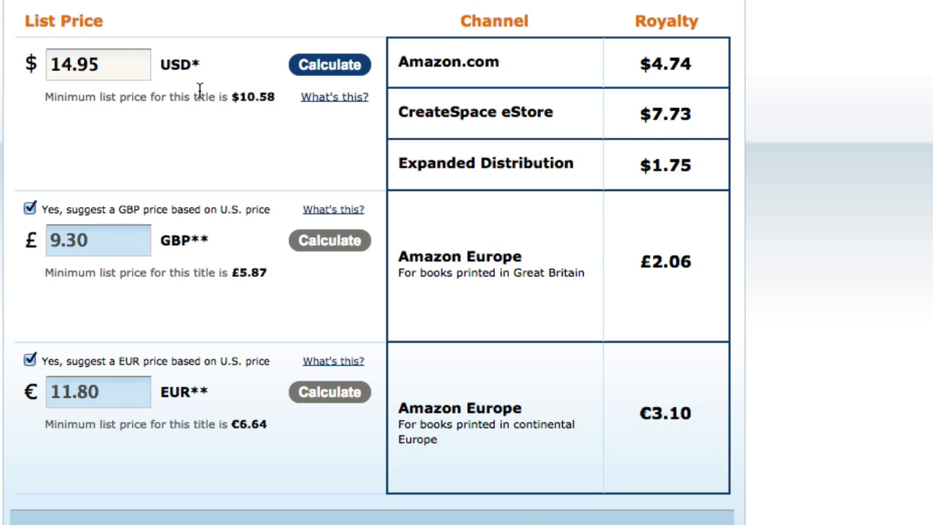
- Set the book's U.S. list price to 12.95 USD and calculate the royalties
click(237, 95)
drag(110, 69, 25, 63)
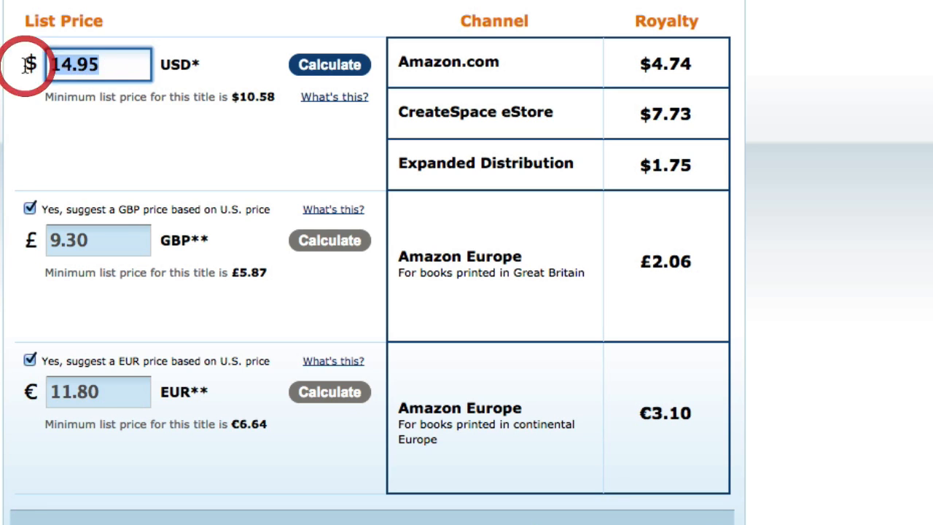
text(12.)
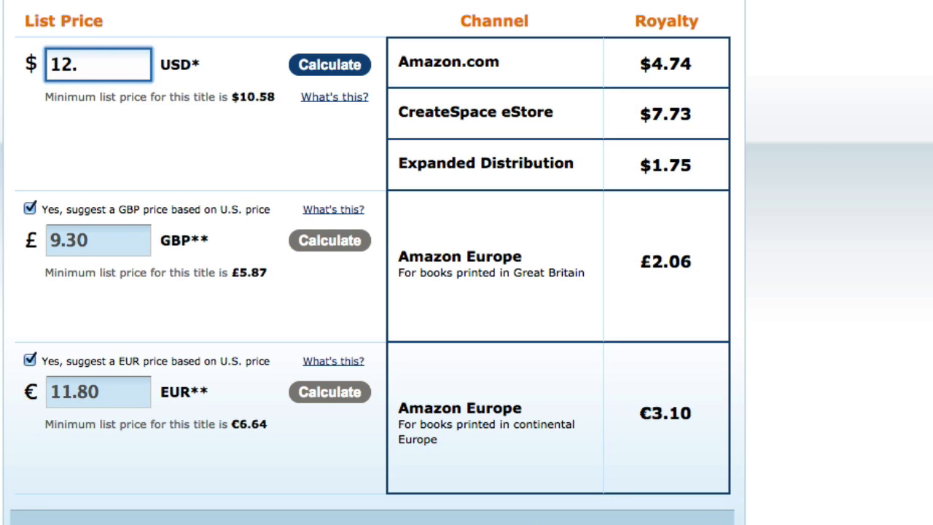
text(95)
click(306, 66)
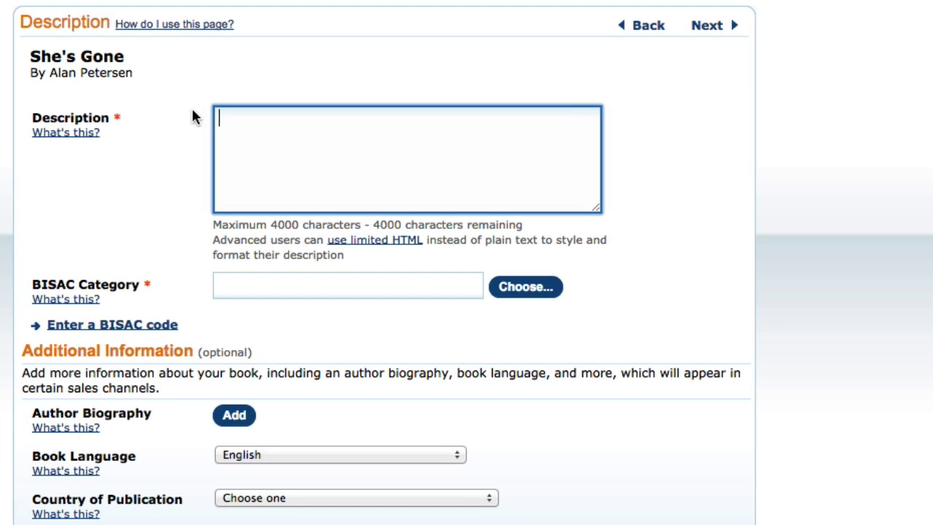
- Go over the book's description form, from the Description box to the optional additional information and the Search Keywords field
click(265, 126)
scroll(330, 374, down, 5)
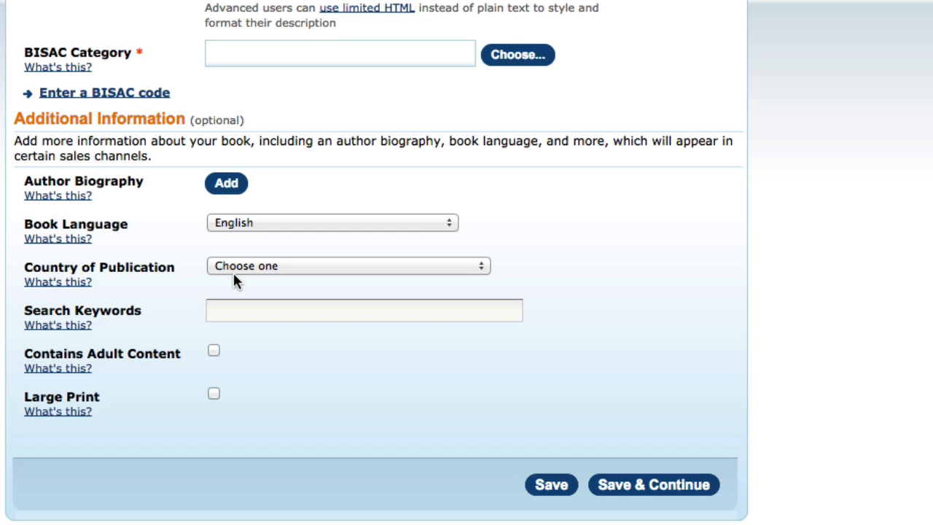
scroll(146, 312, up, 1)
click(147, 313)
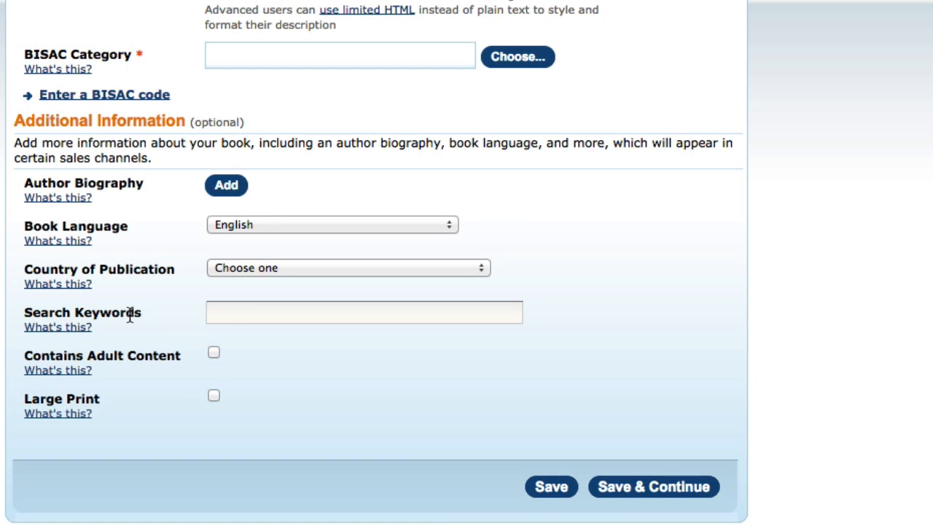
click(142, 314)
drag(141, 314, 25, 317)
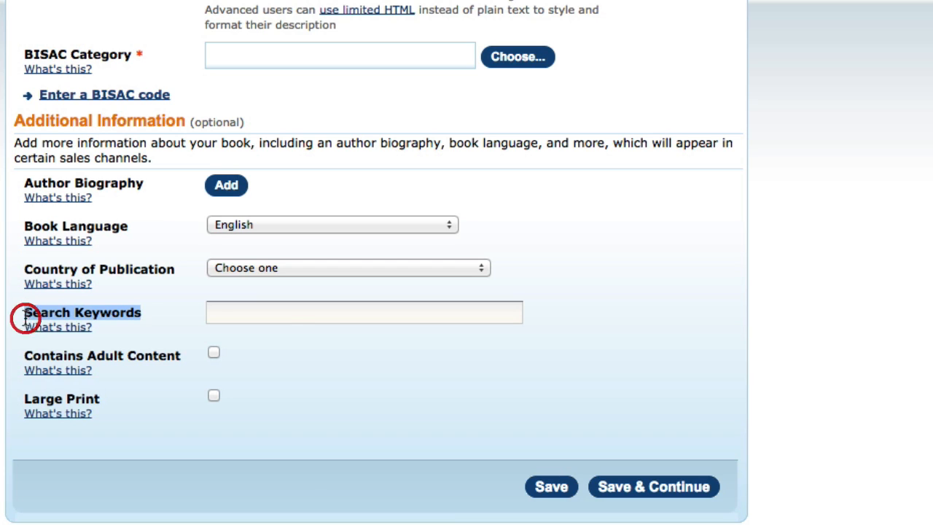
click(294, 313)
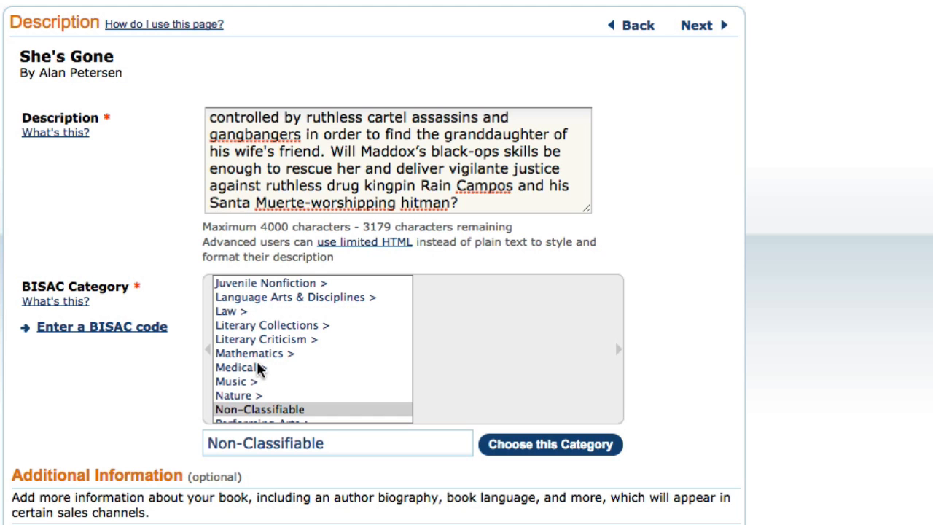
- Browse the BISAC categories and set the book's category to Fiction / Thrillers / Crime
scroll(257, 361, down, 3)
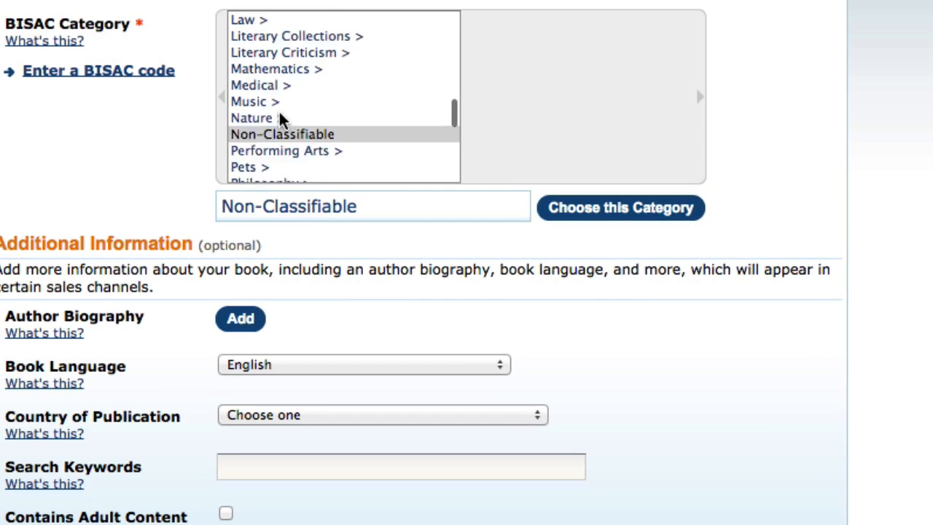
scroll(279, 118, up, 5)
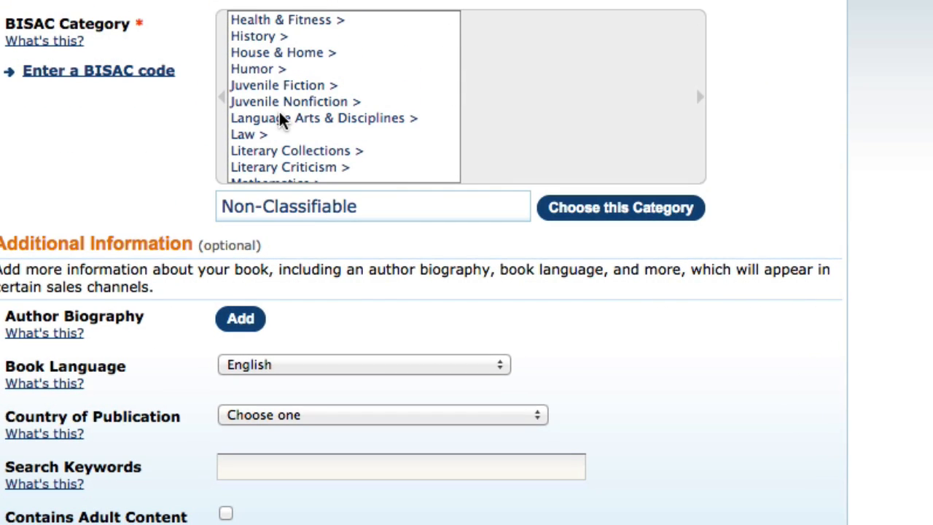
scroll(280, 115, down, 3)
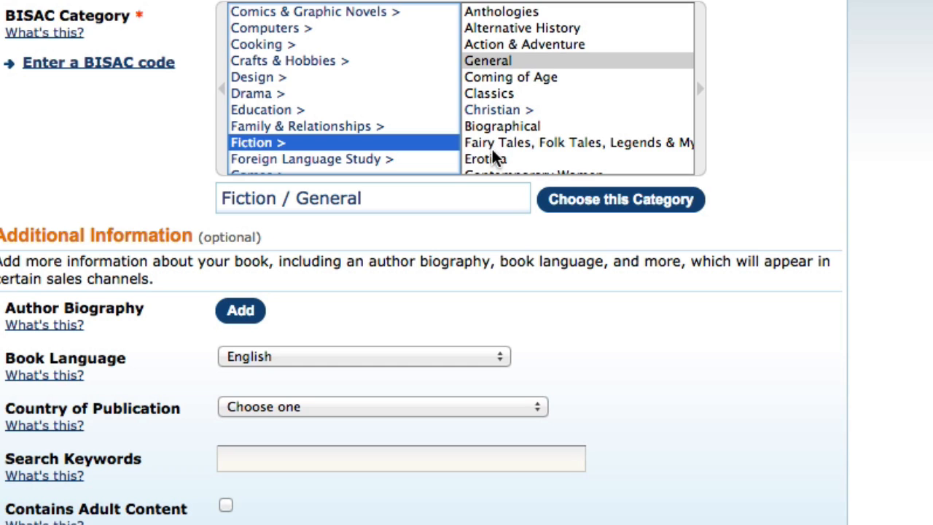
scroll(527, 120, down, 5)
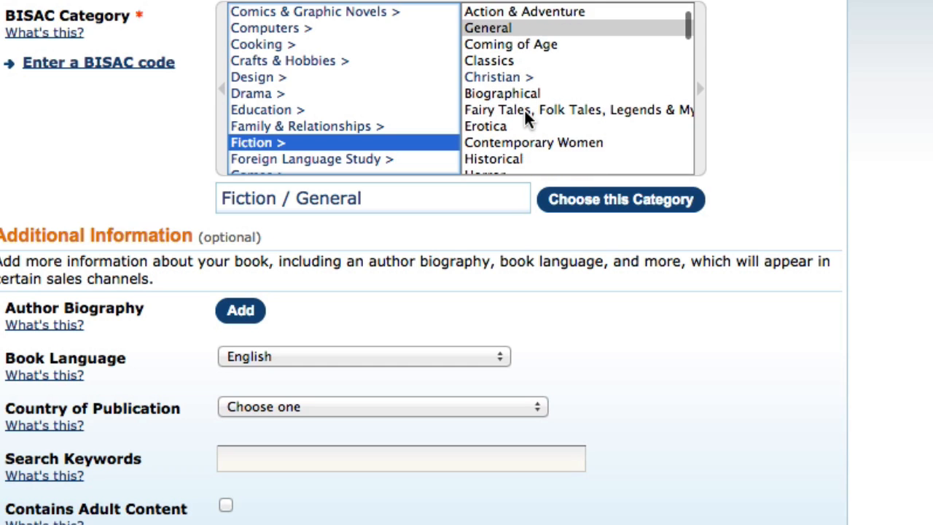
scroll(525, 116, down, 5)
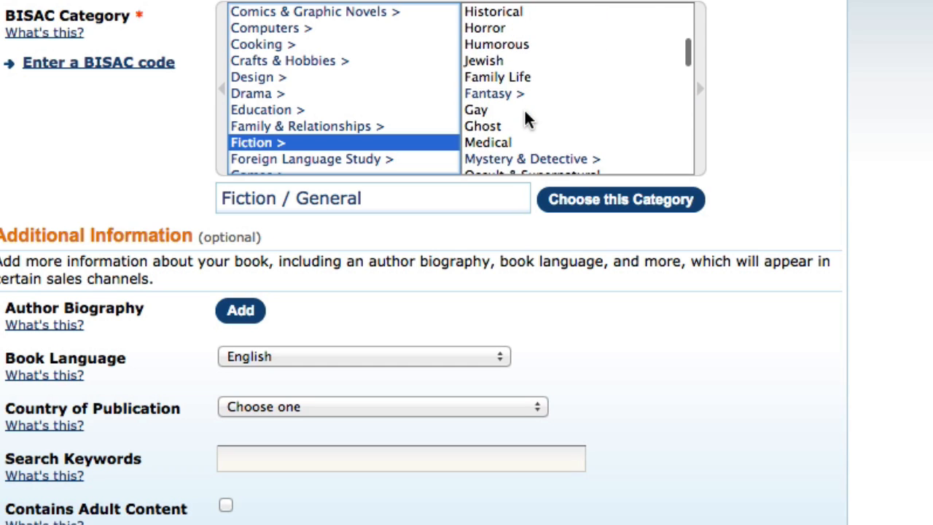
scroll(524, 118, down, 6)
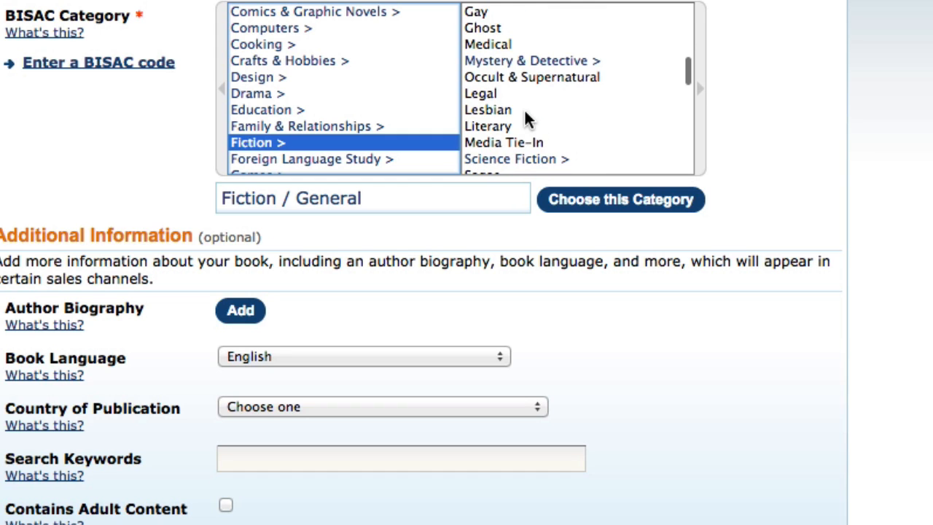
scroll(525, 113, down, 3)
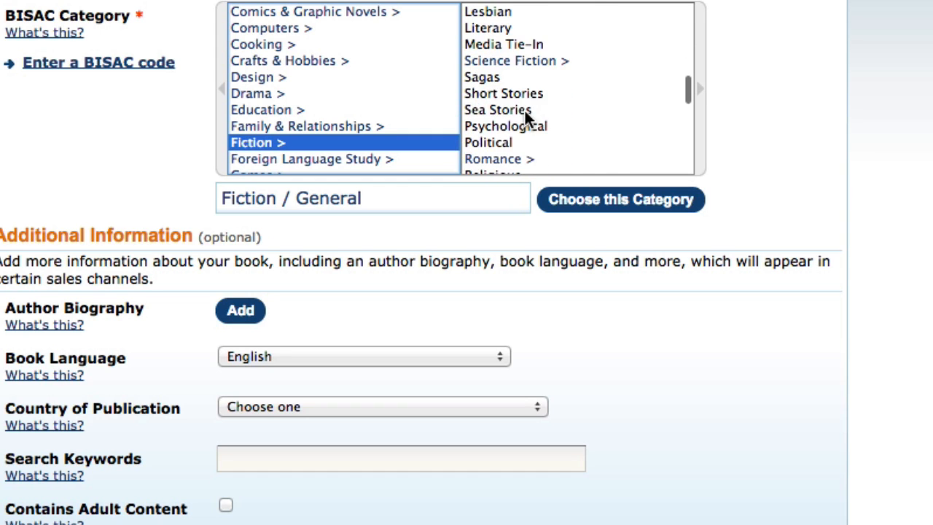
scroll(525, 113, down, 3)
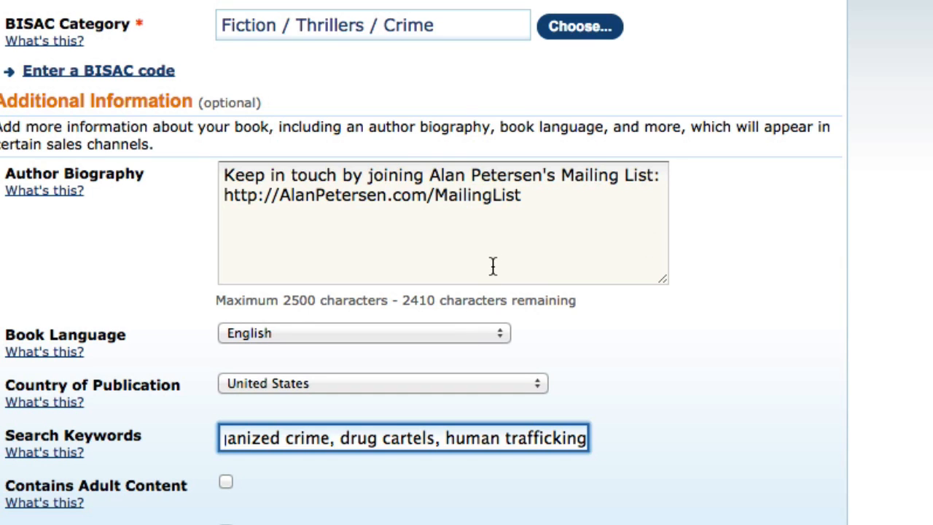
- Review the author biography and read through the whole Search Keywords entry to its end
click(442, 253)
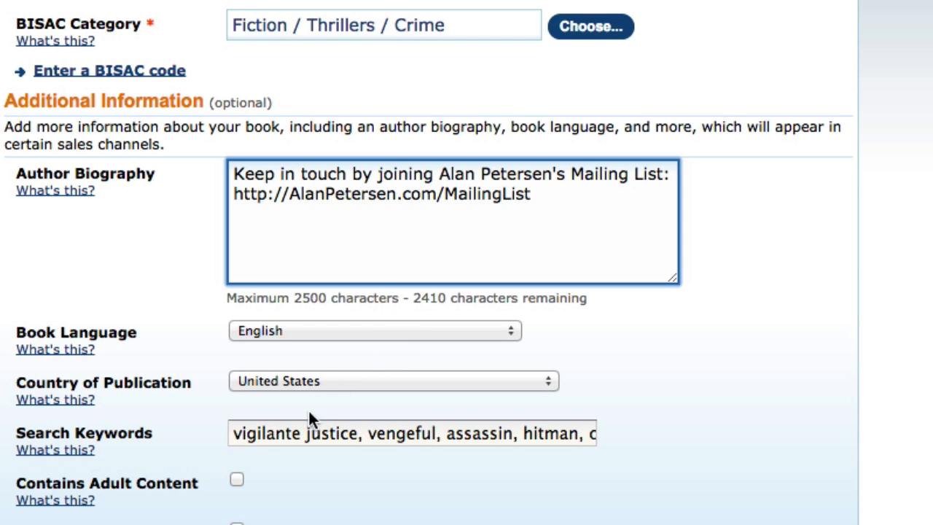
click(309, 433)
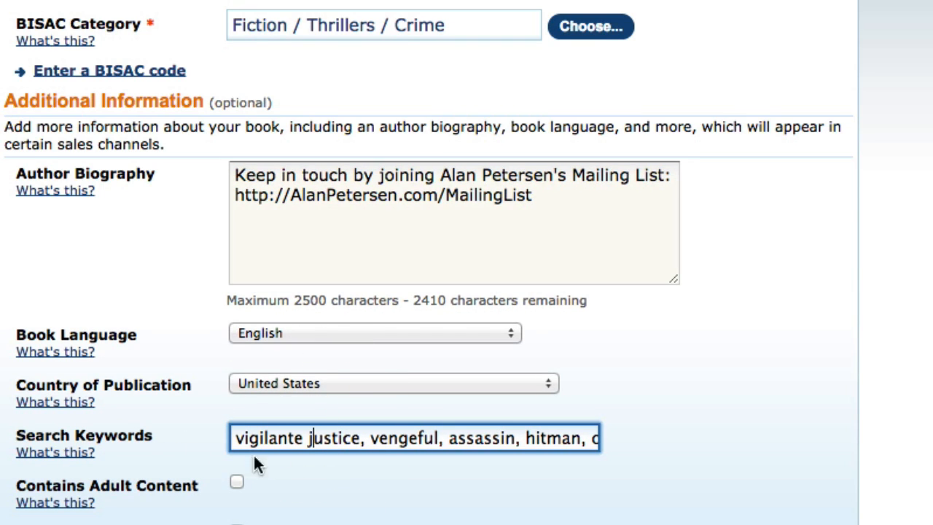
key(Right)
key(Right)
key(Right)
key(Right)
key(Right)
key(Right)
key(Right)
key(Right)
key(Right)
key(Right)
key(Right)
key(Right)
key(Right)
key(Right)
key(Right)
key(Right)
key(Right)
key(Right)
key(Right)
key(Right)
key(Right)
key(Right)
key(Right)
key(Right)
key(Right)
key(Right)
key(Right)
key(Right)
key(Right)
key(Right)
key(Right)
key(Right)
key(Right)
key(Right)
key(Right)
key(Right)
key(Right)
key(Right)
key(Right)
key(Right)
key(Right)
key(Right)
key(Right)
key(Right)
key(Right)
key(Right)
key(Right)
key(Right)
key(Right)
key(Right)
key(Right)
key(Right)
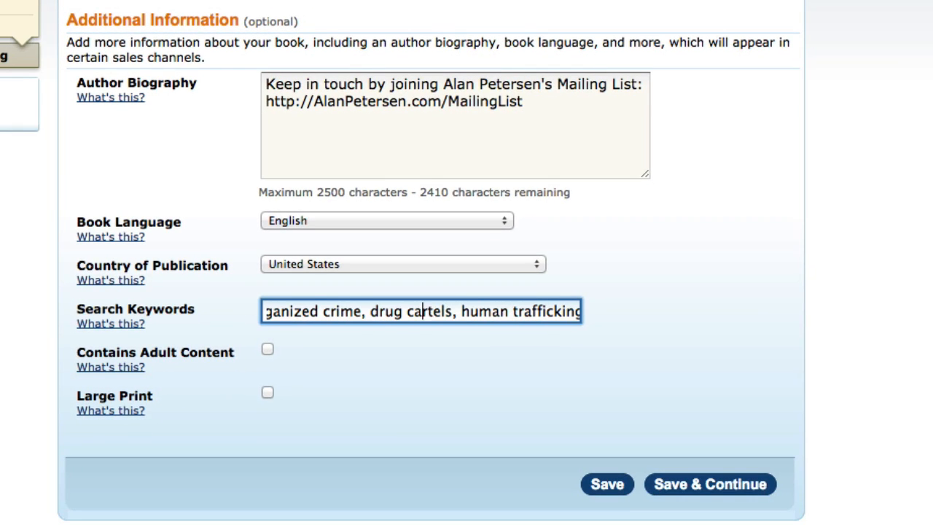
key(Right)
key(Right)
key(Right)
key(Right)
key(Right)
key(Right)
key(Right)
key(Right)
key(Right)
key(Right)
key(Right)
key(Right)
key(Right)
key(Right)
key(Right)
key(Right)
key(Right)
key(Right)
key(Right)
key(Right)
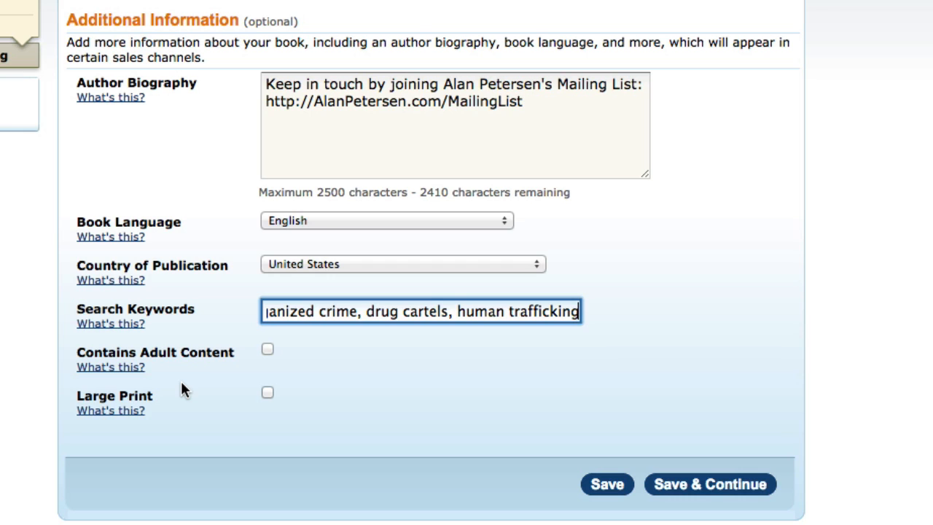
- Try to save the completed description form and continue to the next page
click(679, 488)
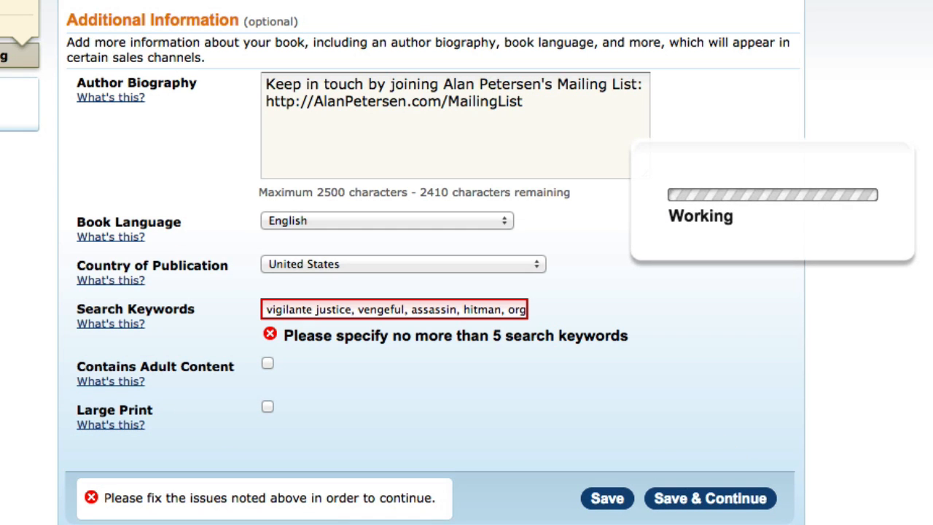